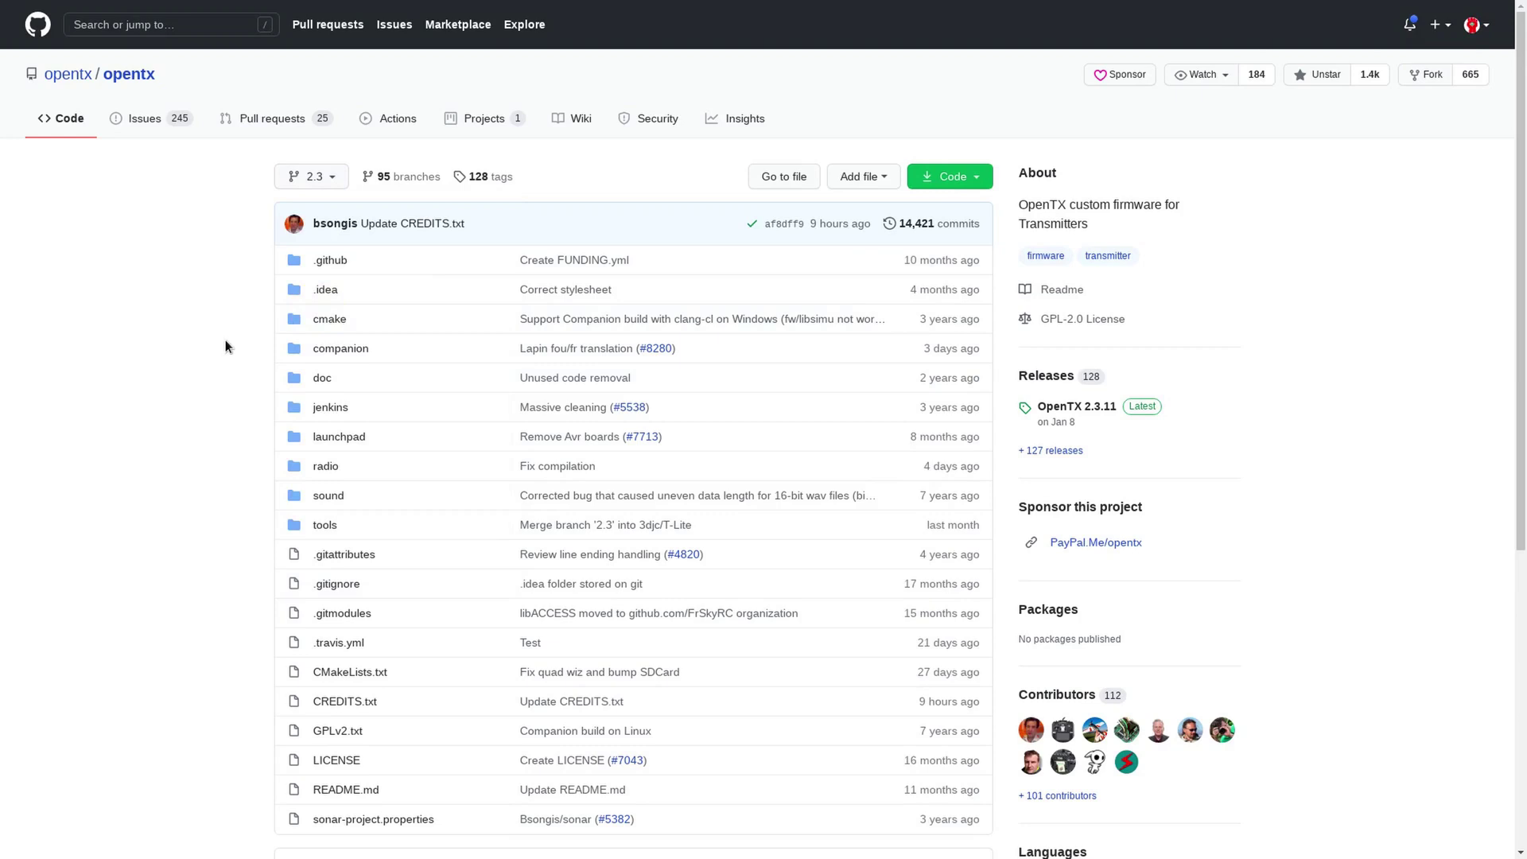
# Step: Look over the available branches, file list and README of the opentx repository
pyautogui.click(332, 182)
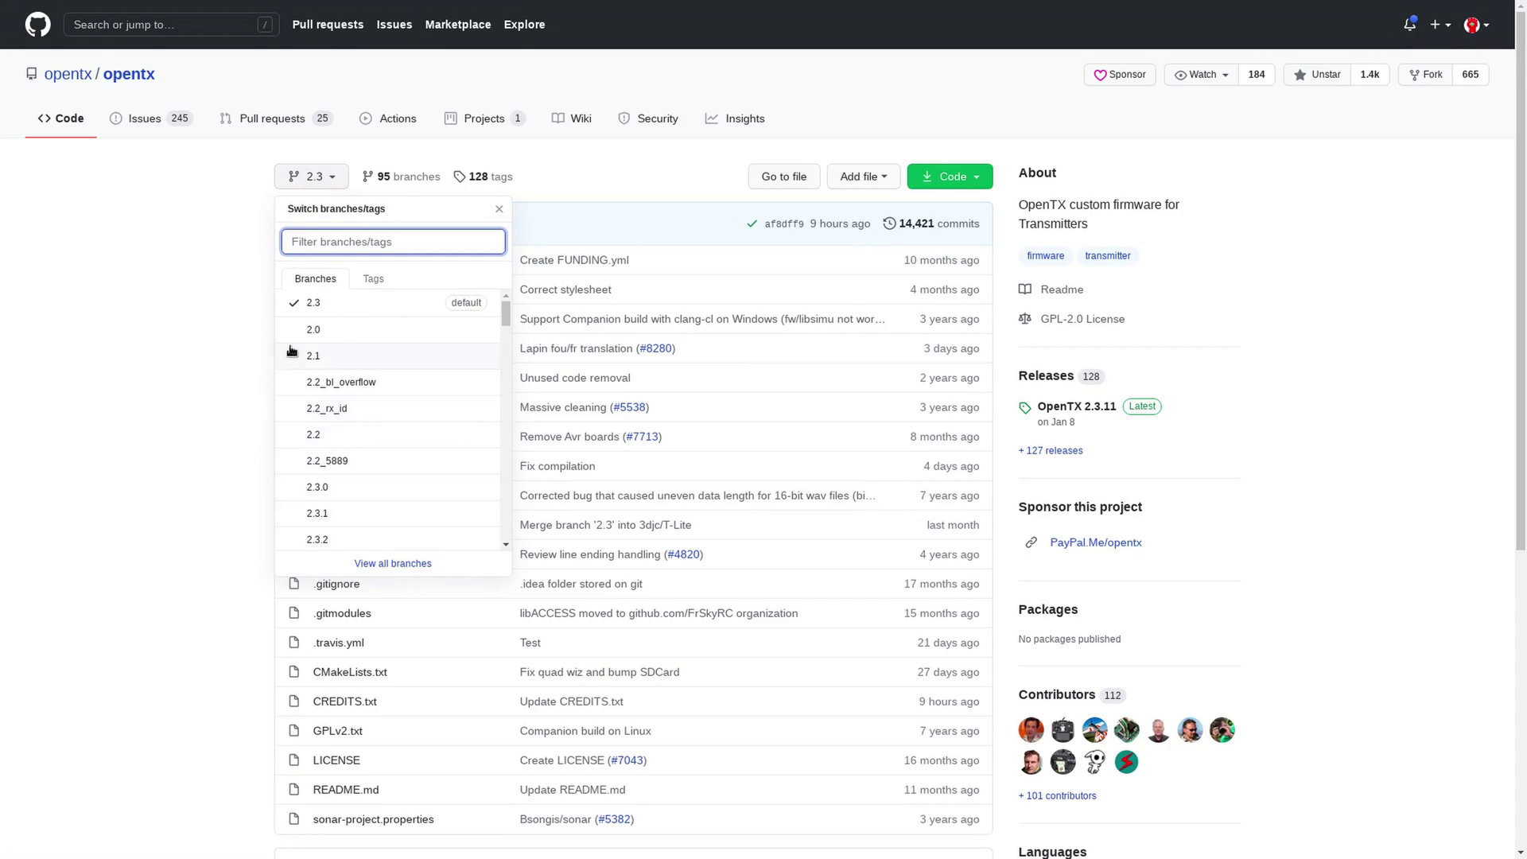
pyautogui.click(231, 302)
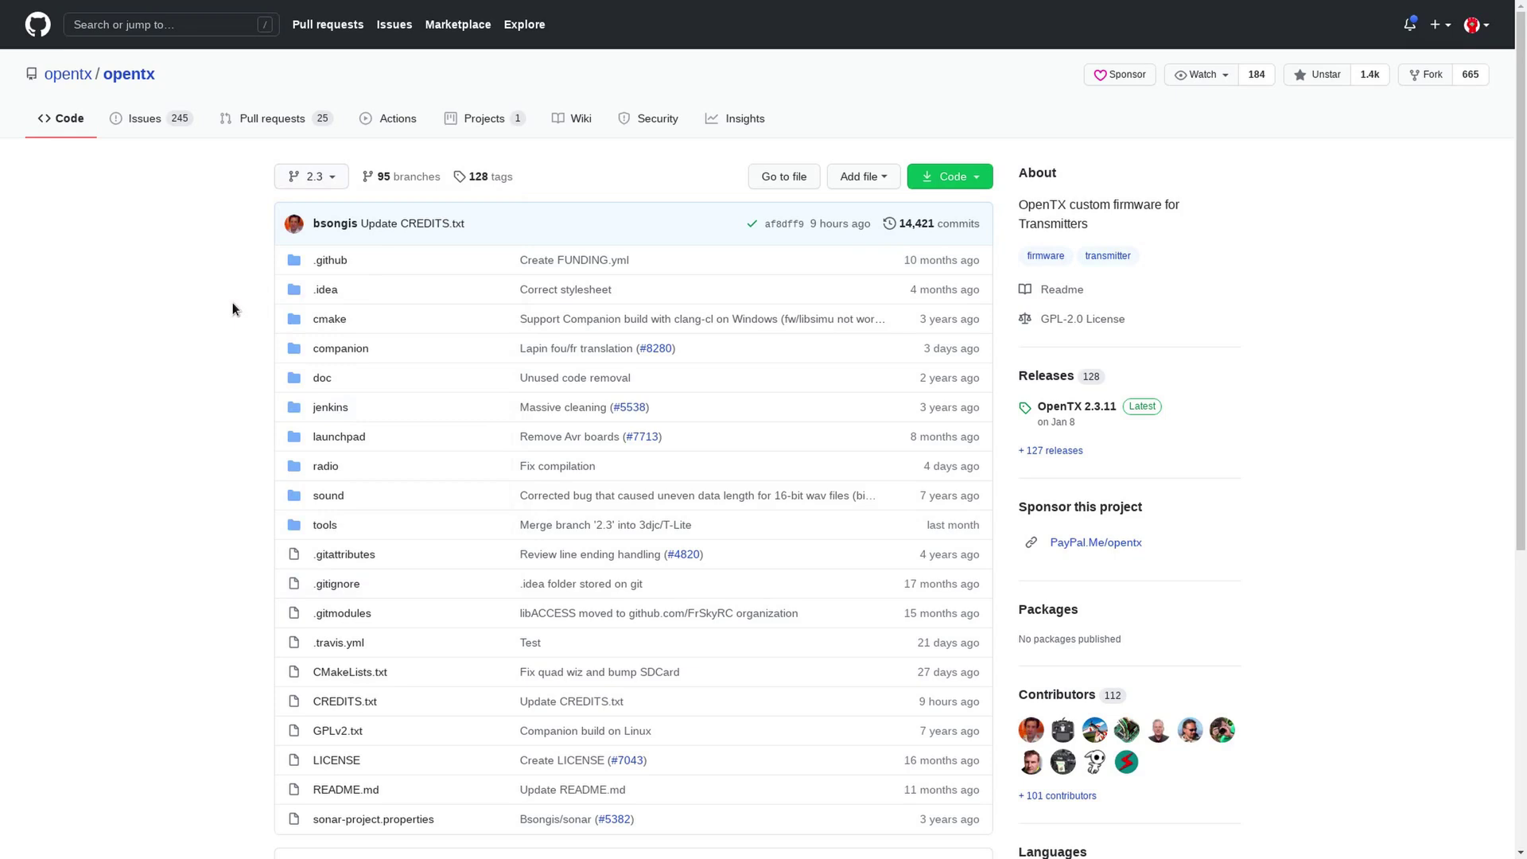
pyautogui.scroll(-5, 232, 305)
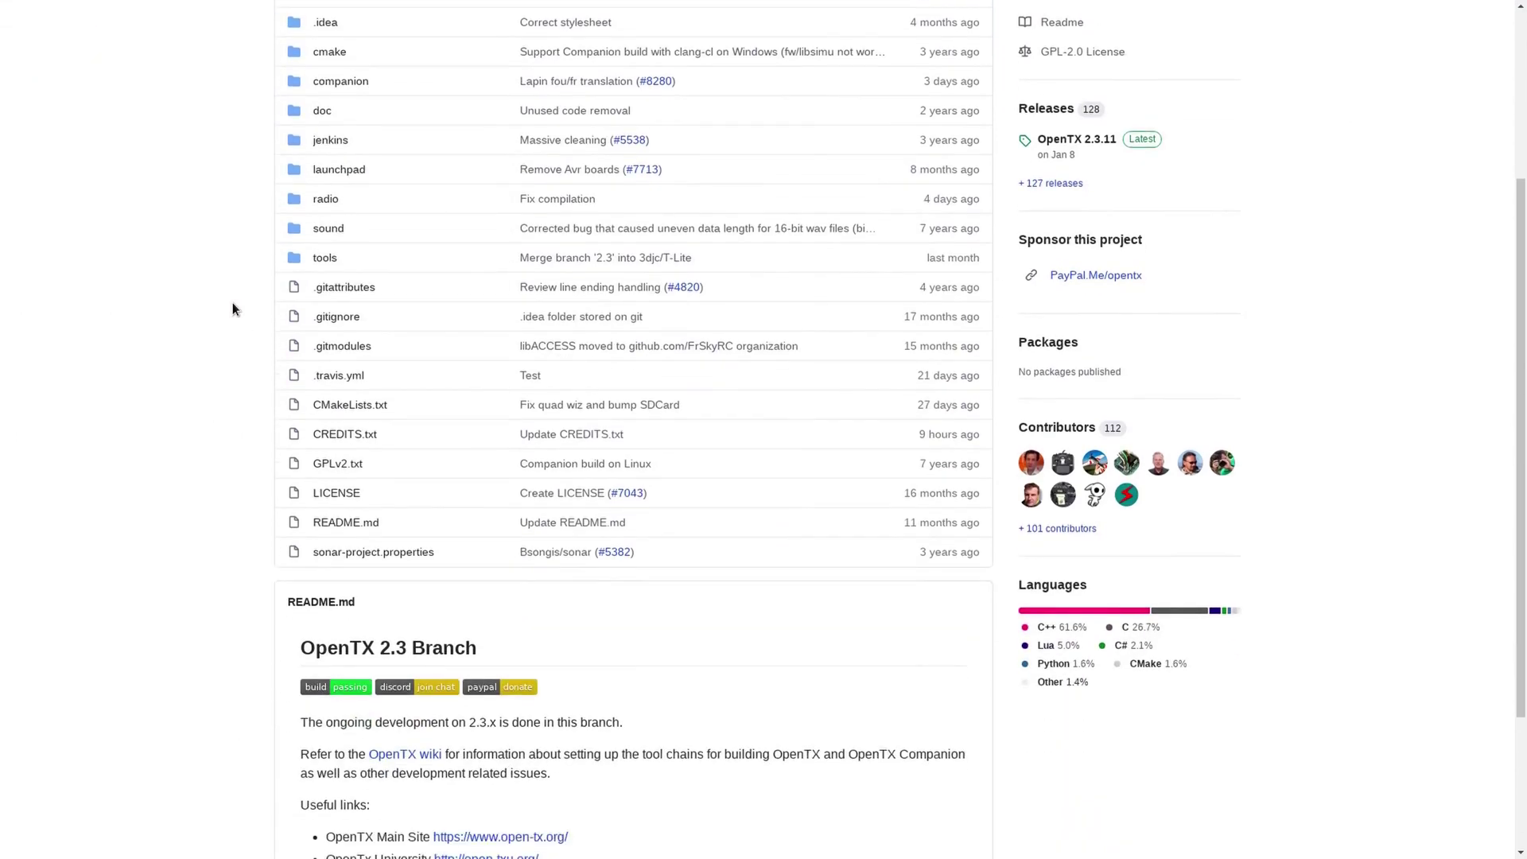
pyautogui.scroll(-2, 232, 309)
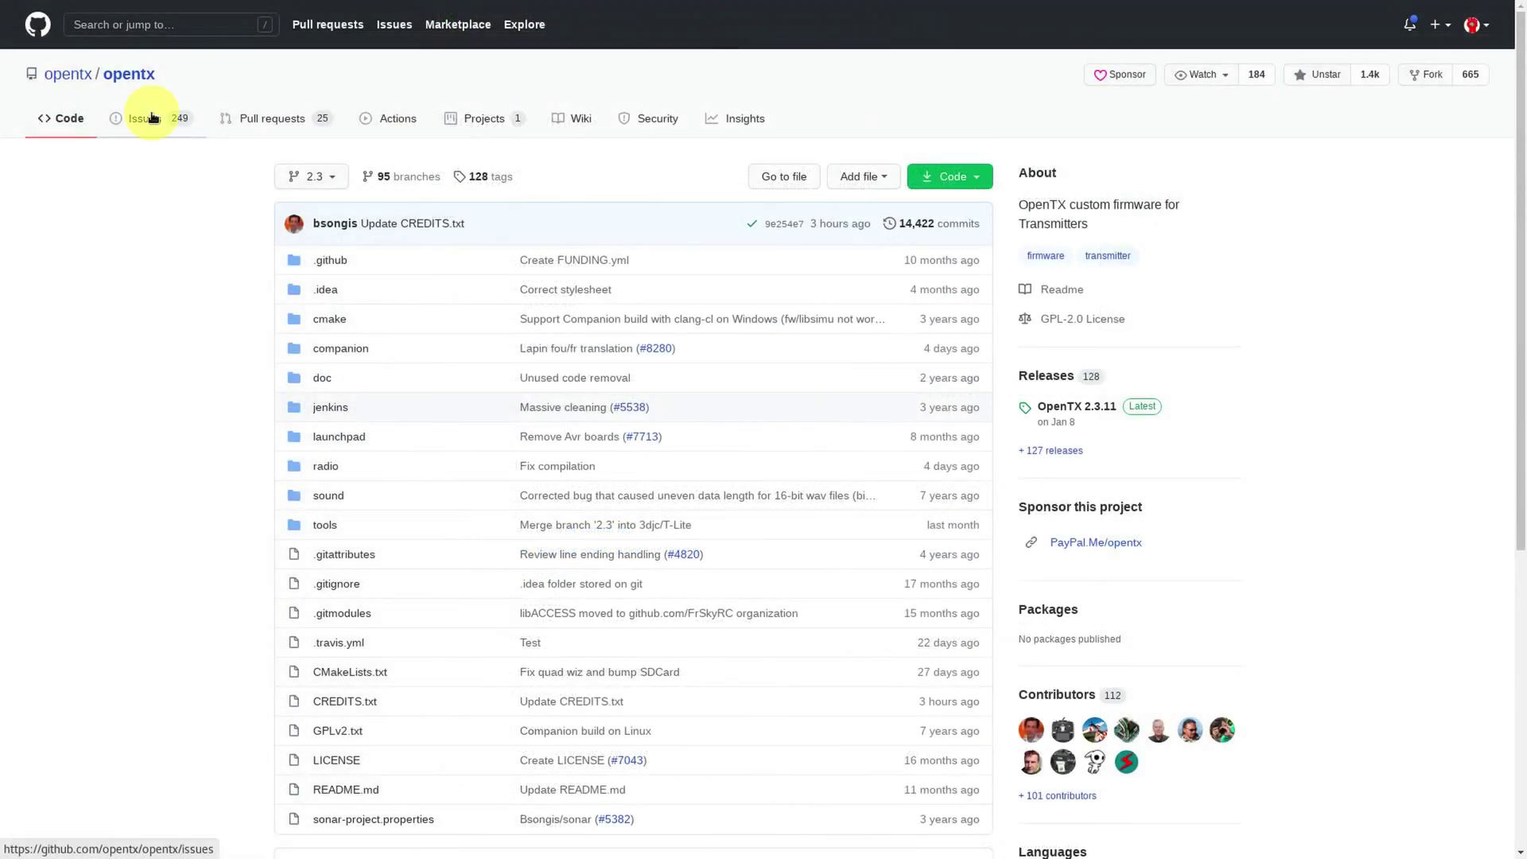
# Step: Examine the closed items of the OpenTX 2.3.12 milestone and locate the Jumper T-Lite support entry
pyautogui.click(151, 118)
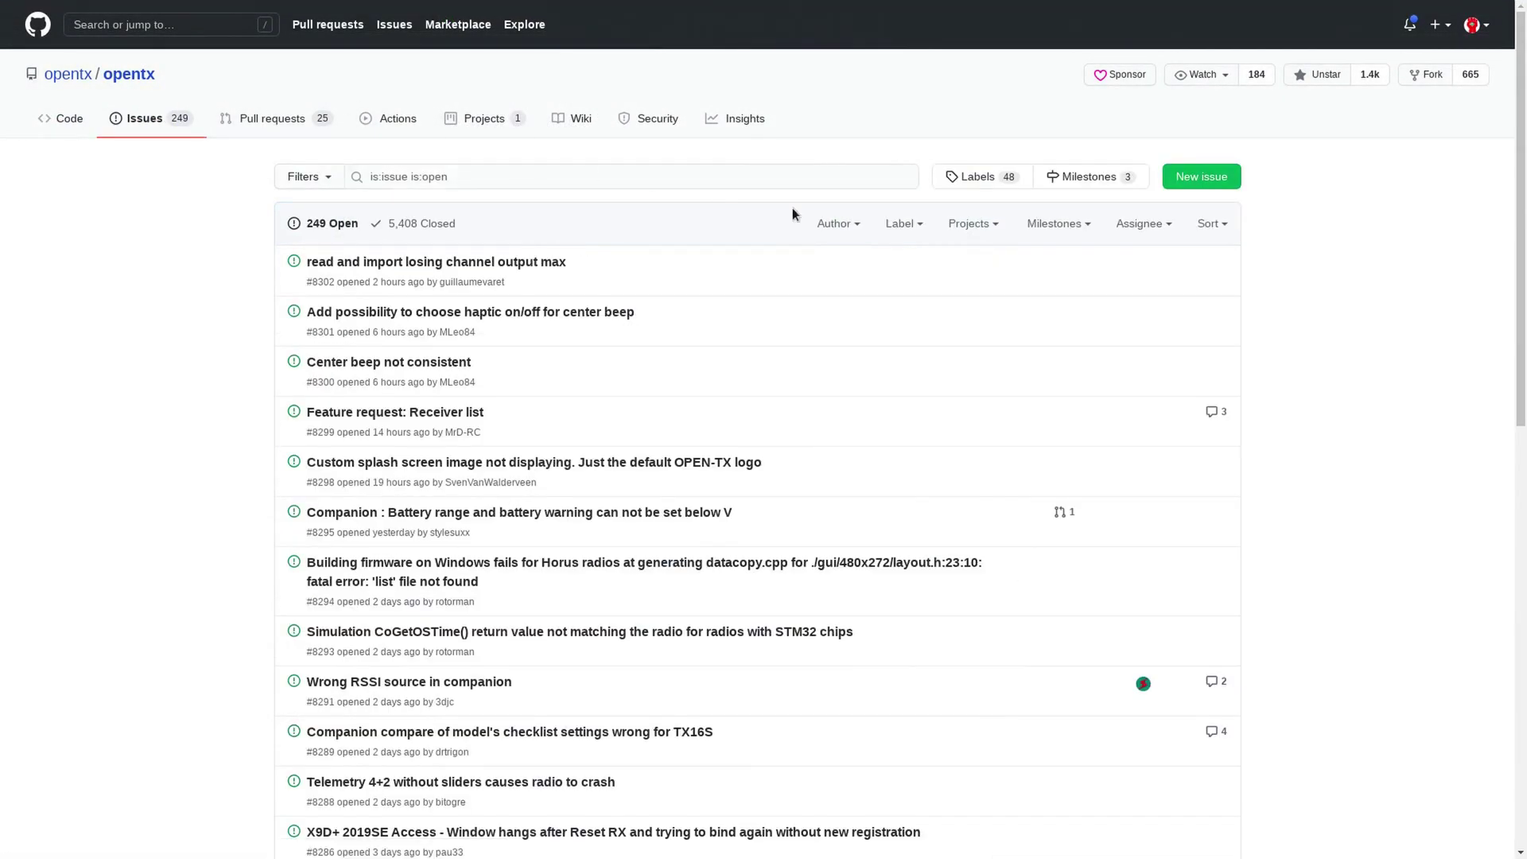
pyautogui.click(1079, 176)
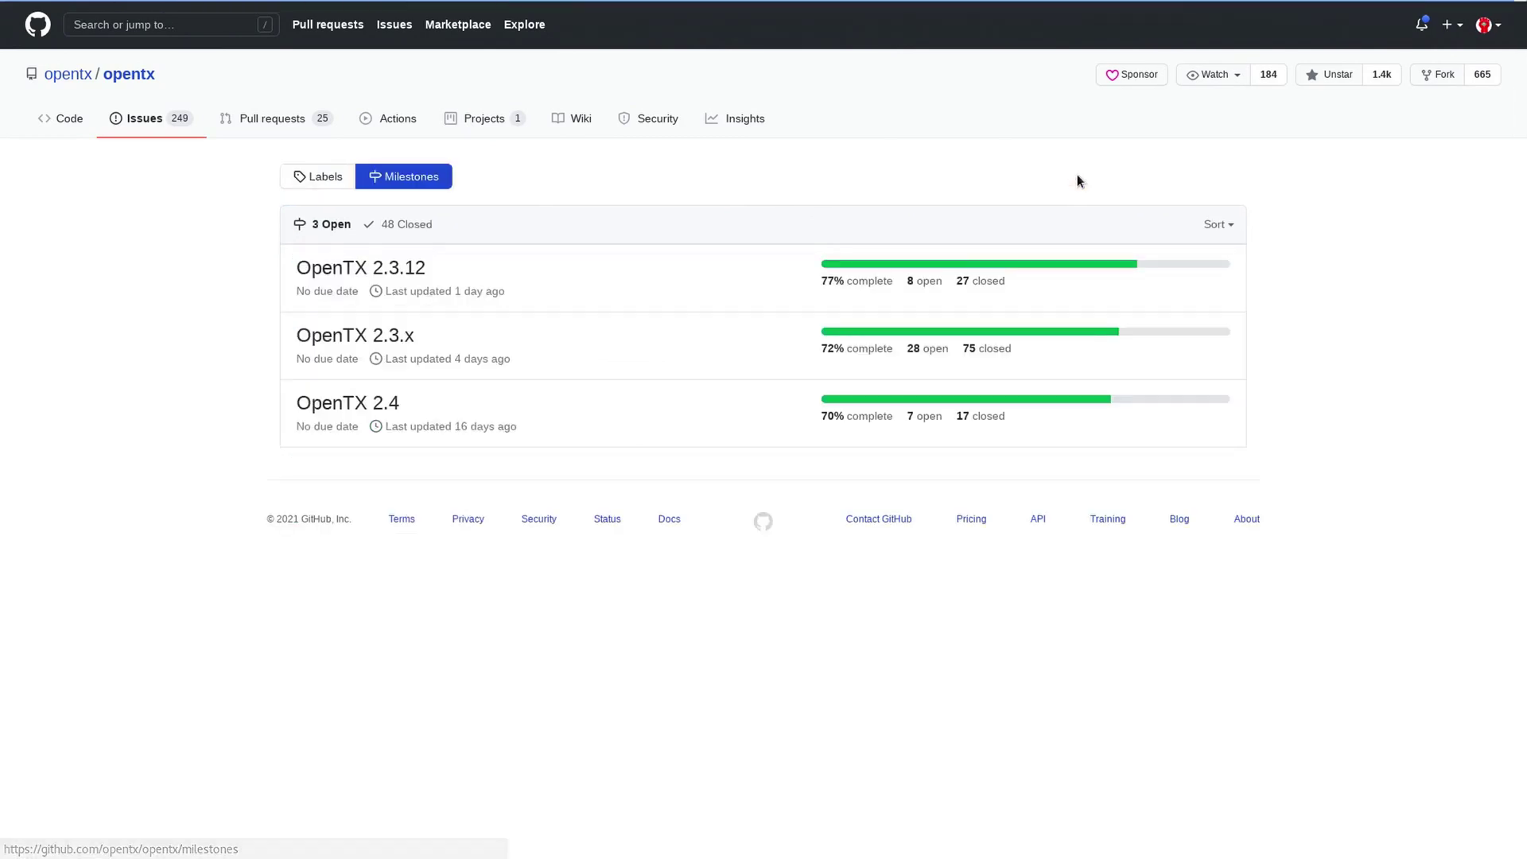
pyautogui.click(314, 273)
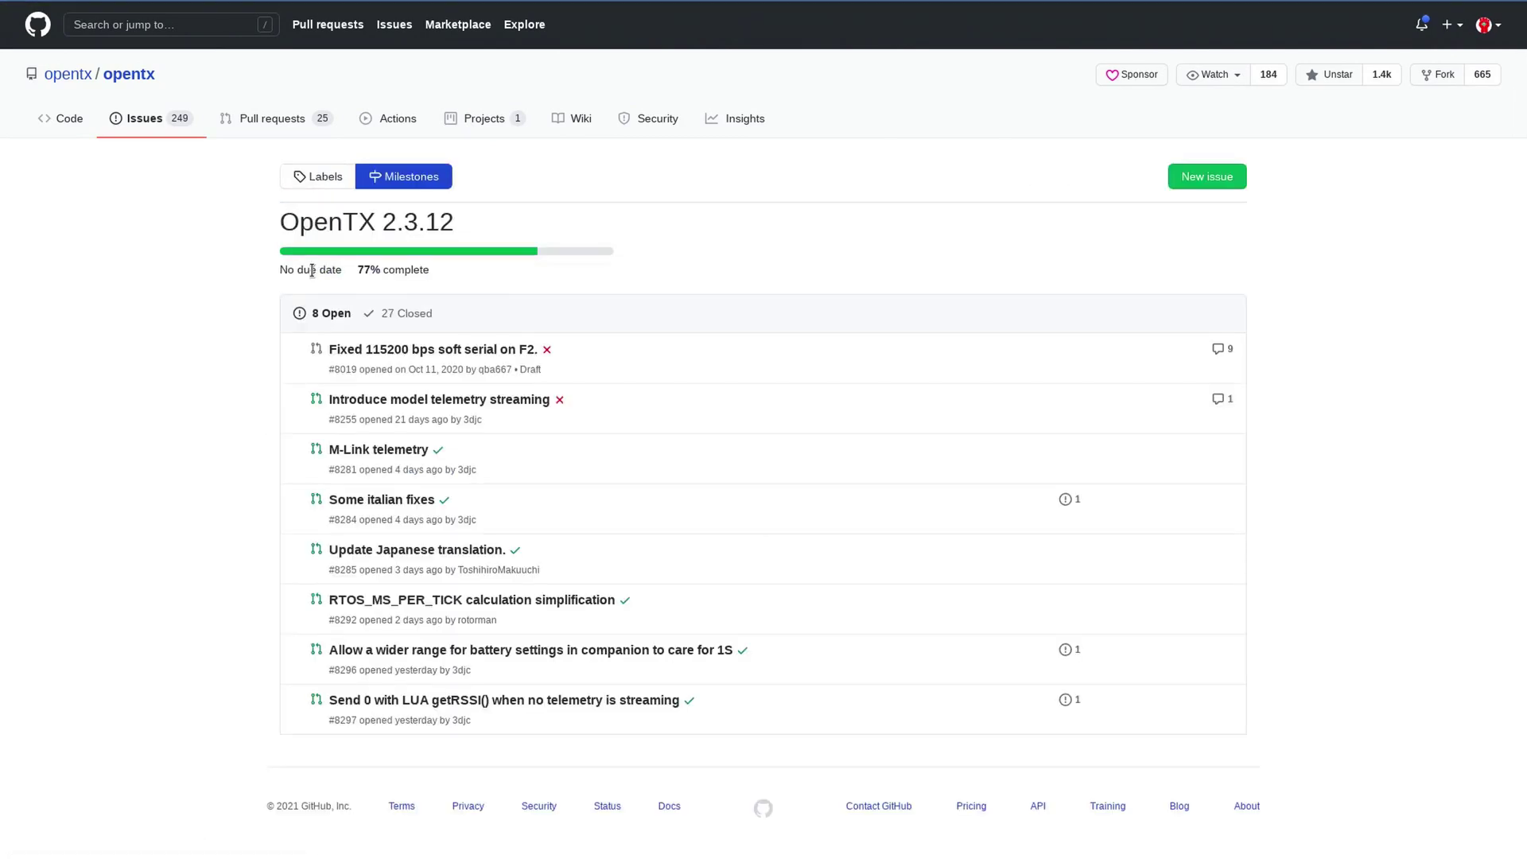
pyautogui.click(410, 315)
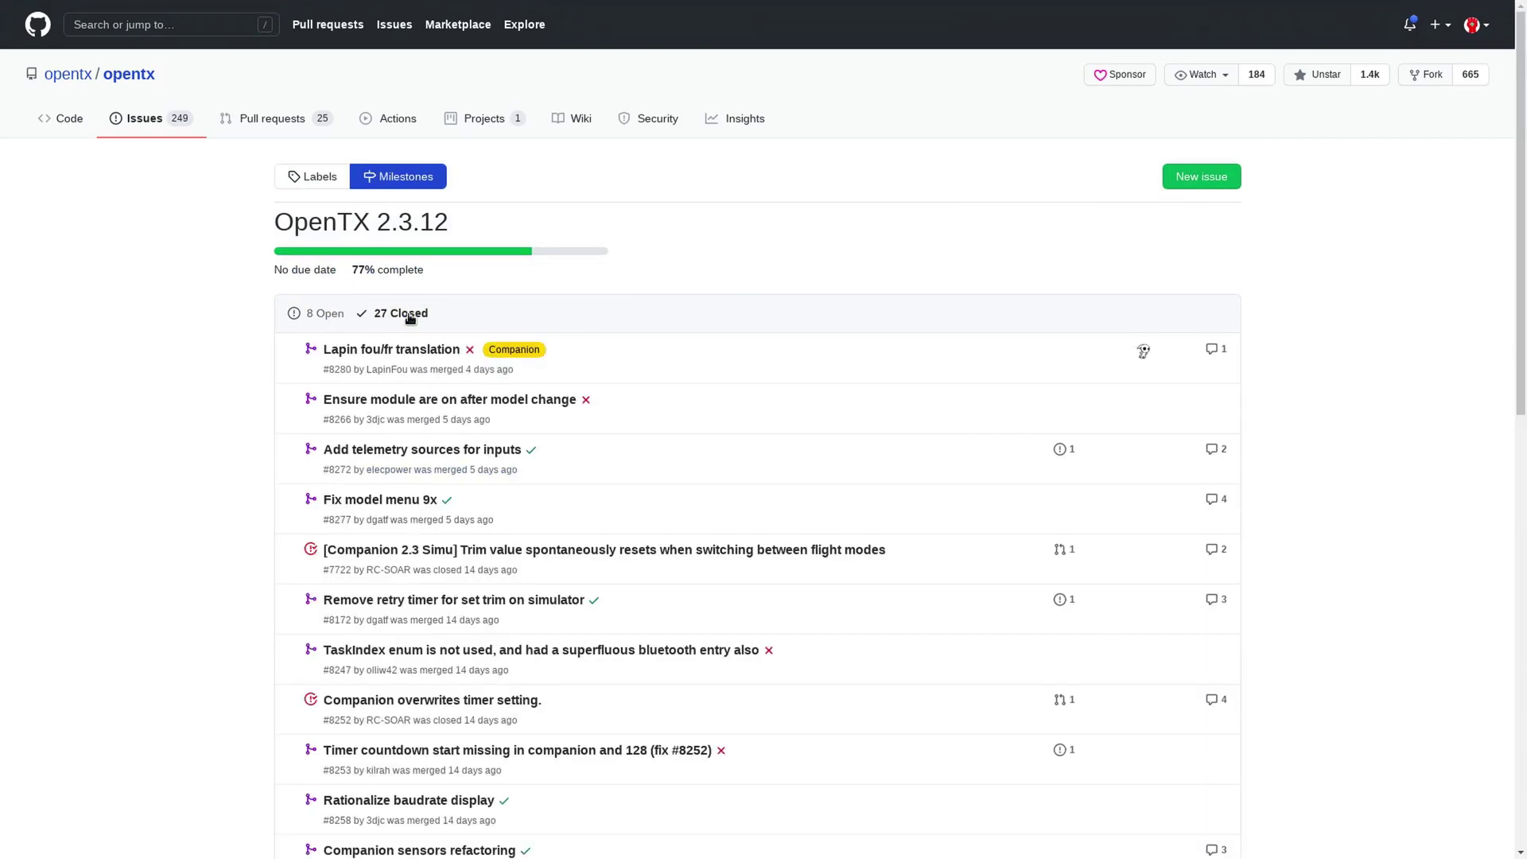
pyautogui.scroll(-5, 983, 300)
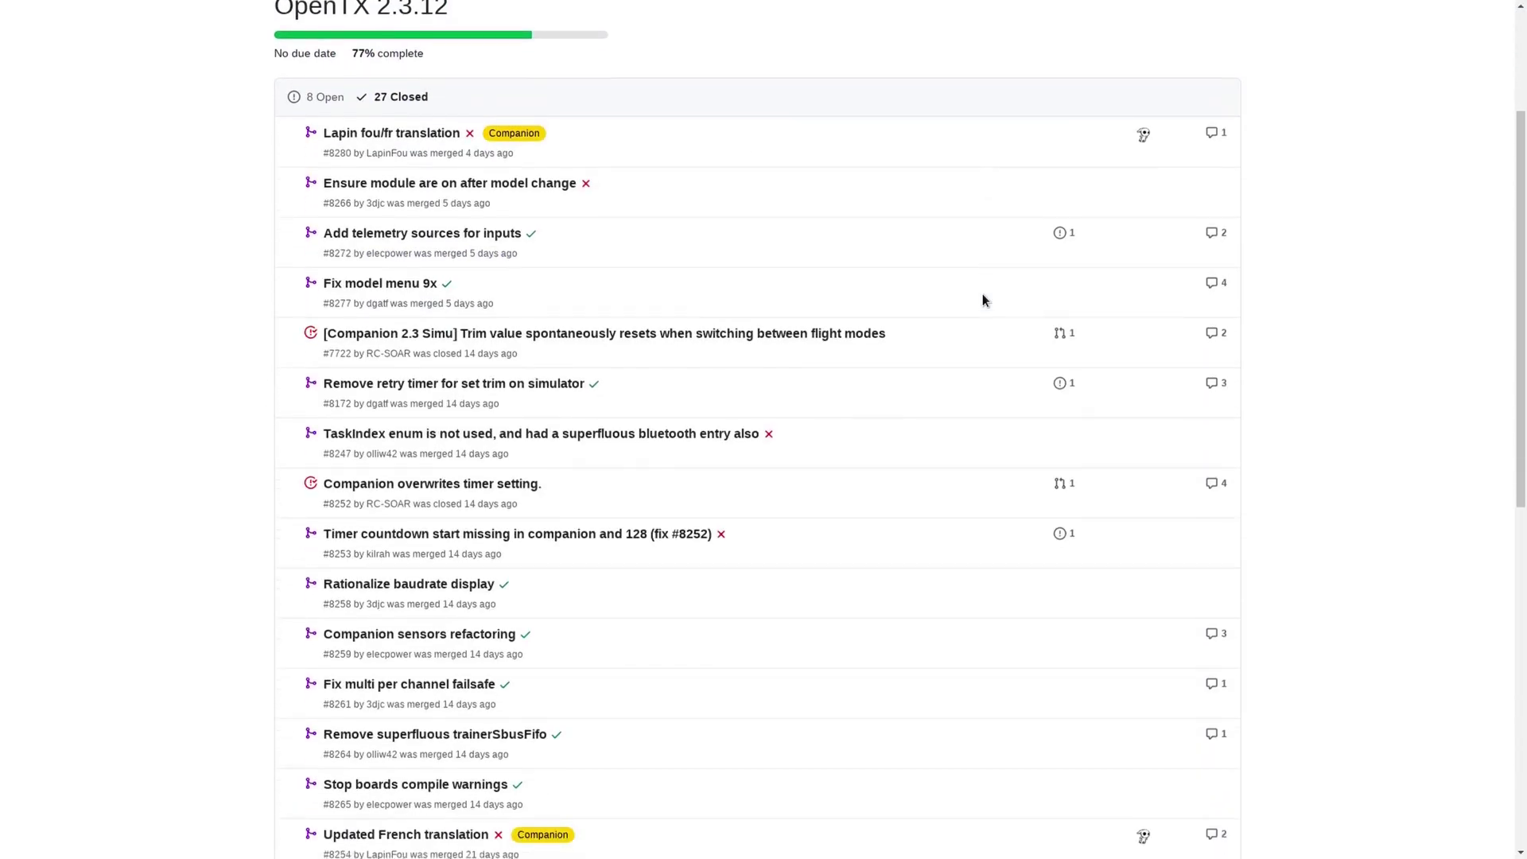
pyautogui.scroll(-3, 984, 300)
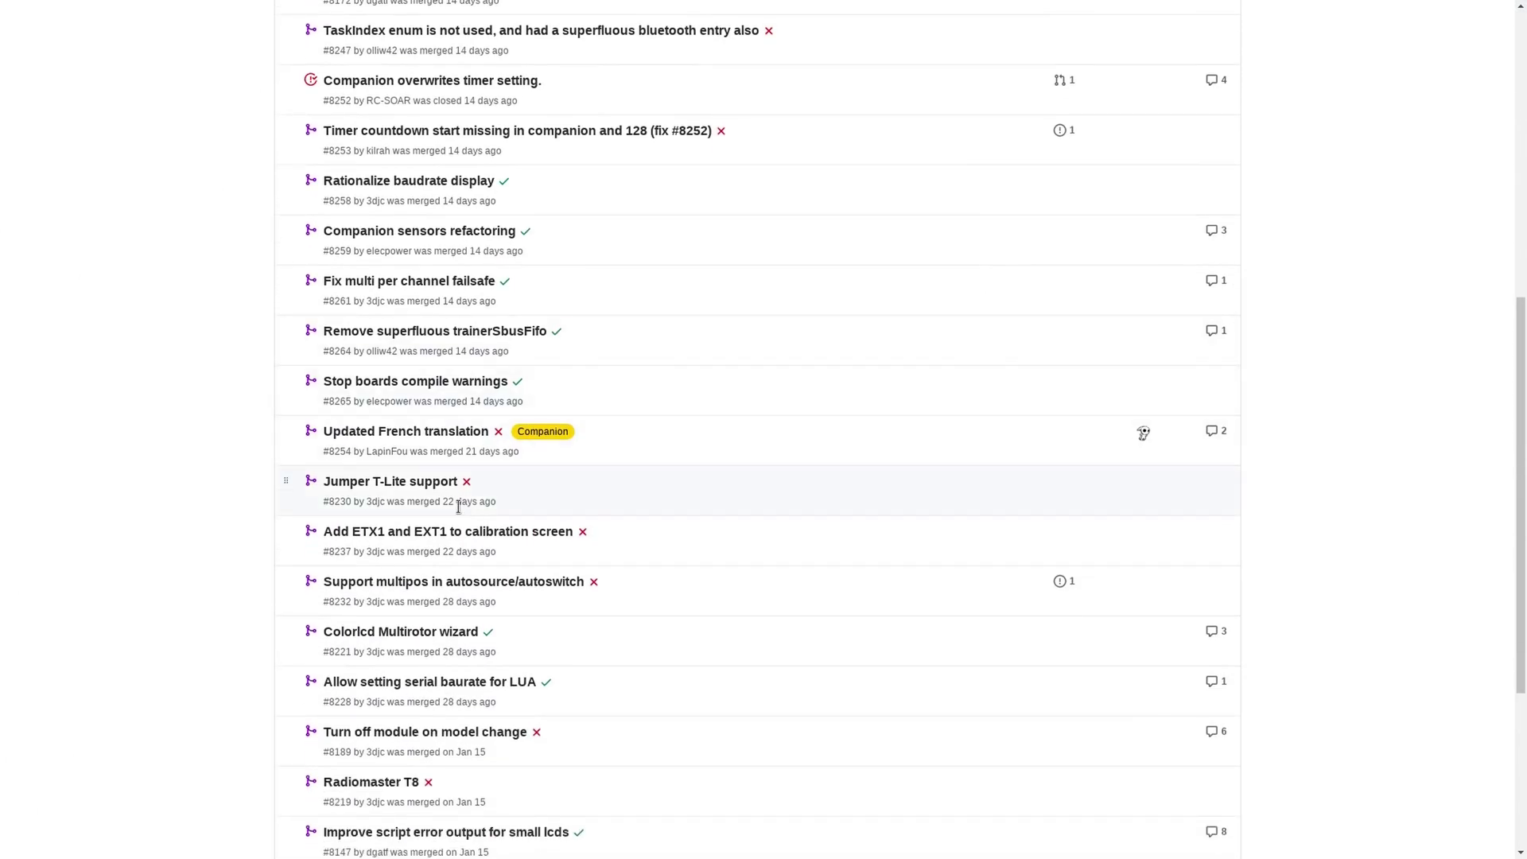
pyautogui.click(319, 480)
pyautogui.moveTo(319, 482); pyautogui.dragTo(480, 481)
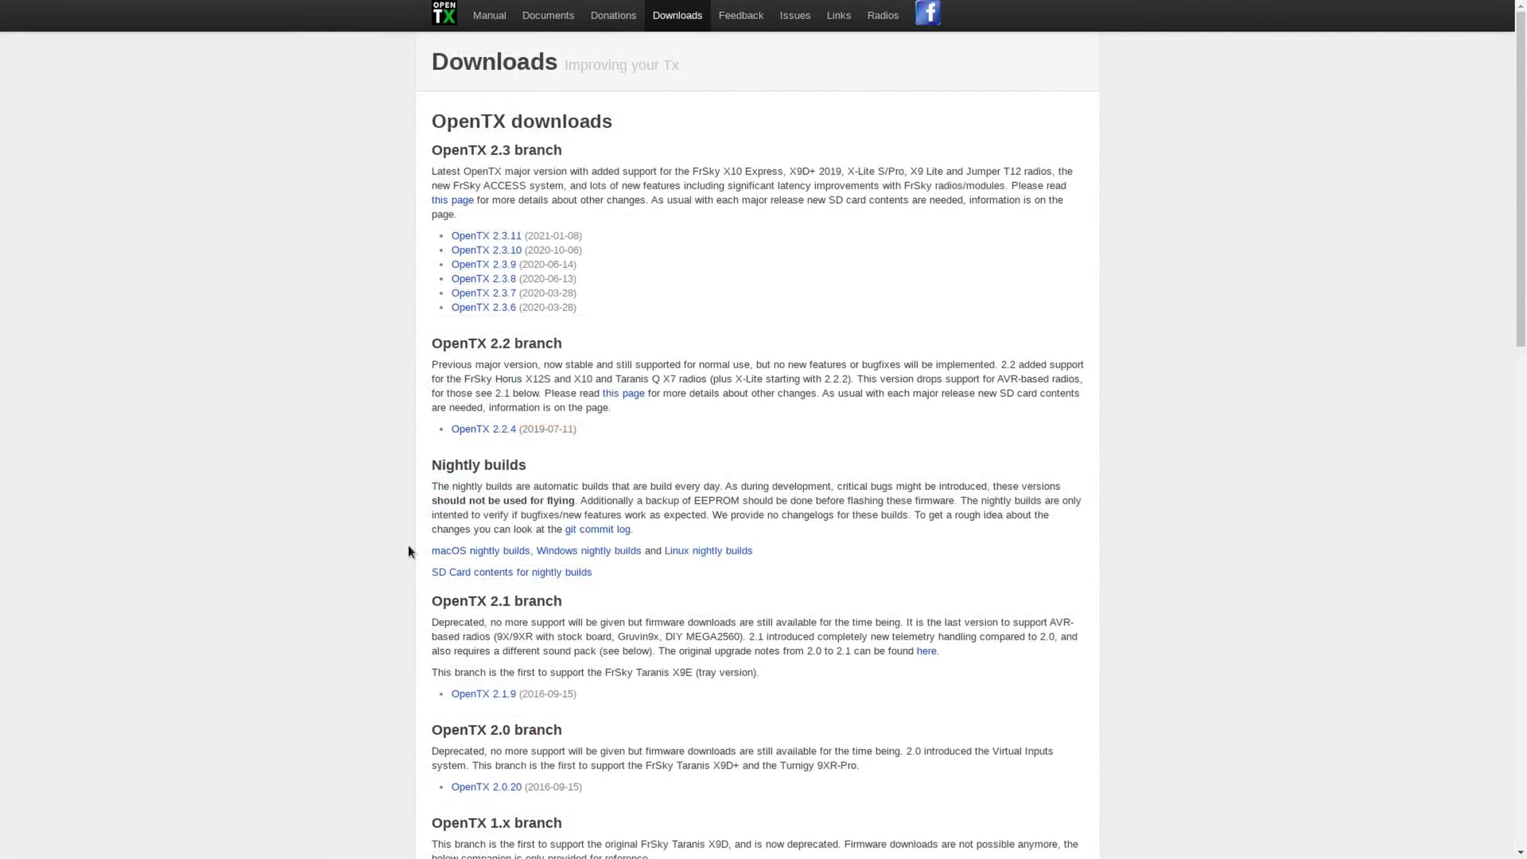
# Step: Download the Linux nightly build companion23_2.3.12N439_amd64.deb via the OpenTX downloads page
pyautogui.click(699, 552)
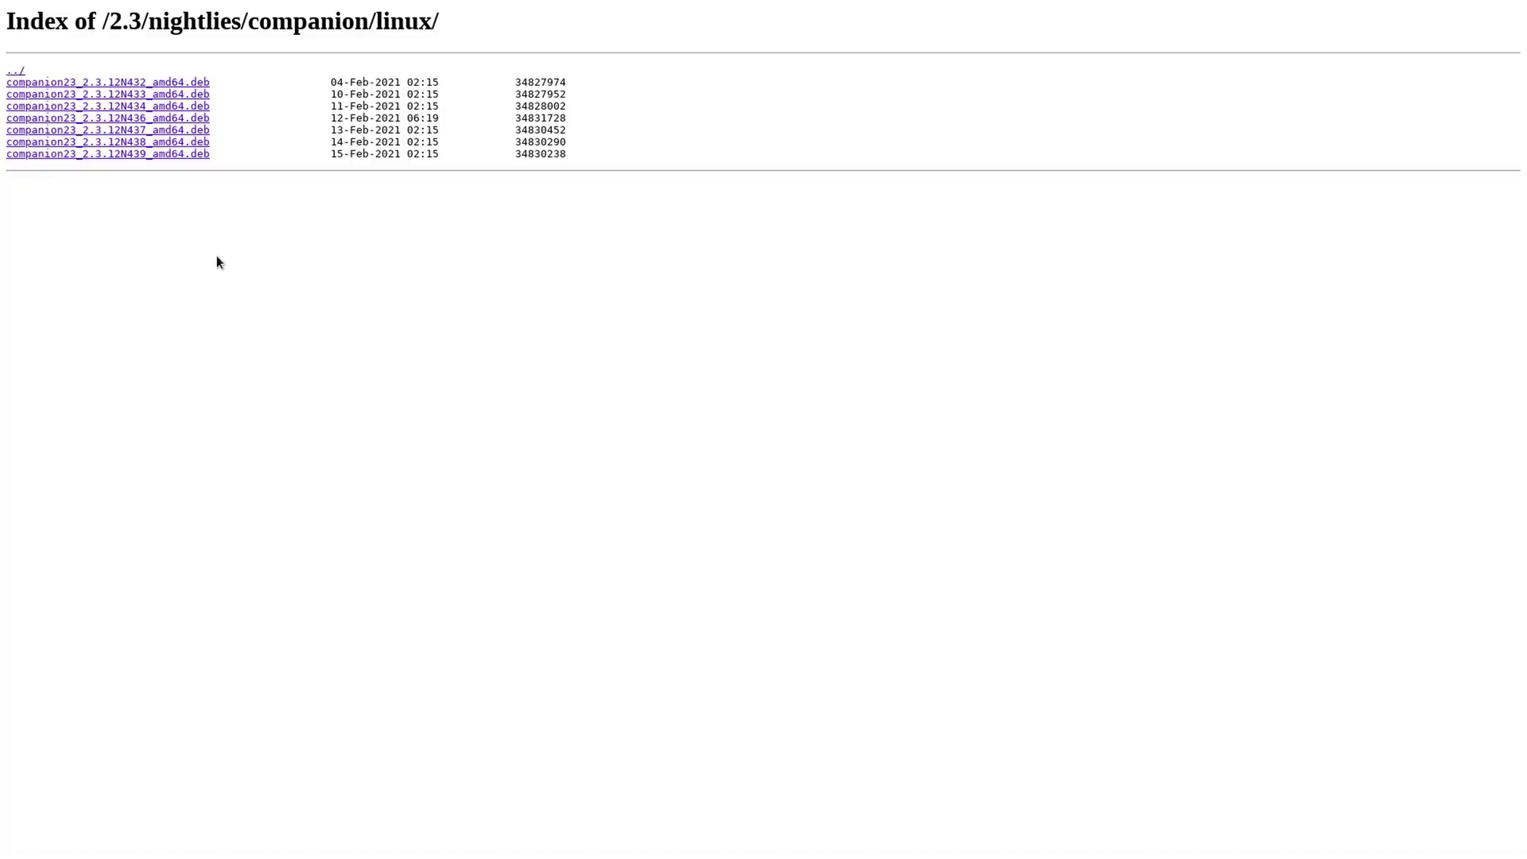
pyautogui.click(113, 155)
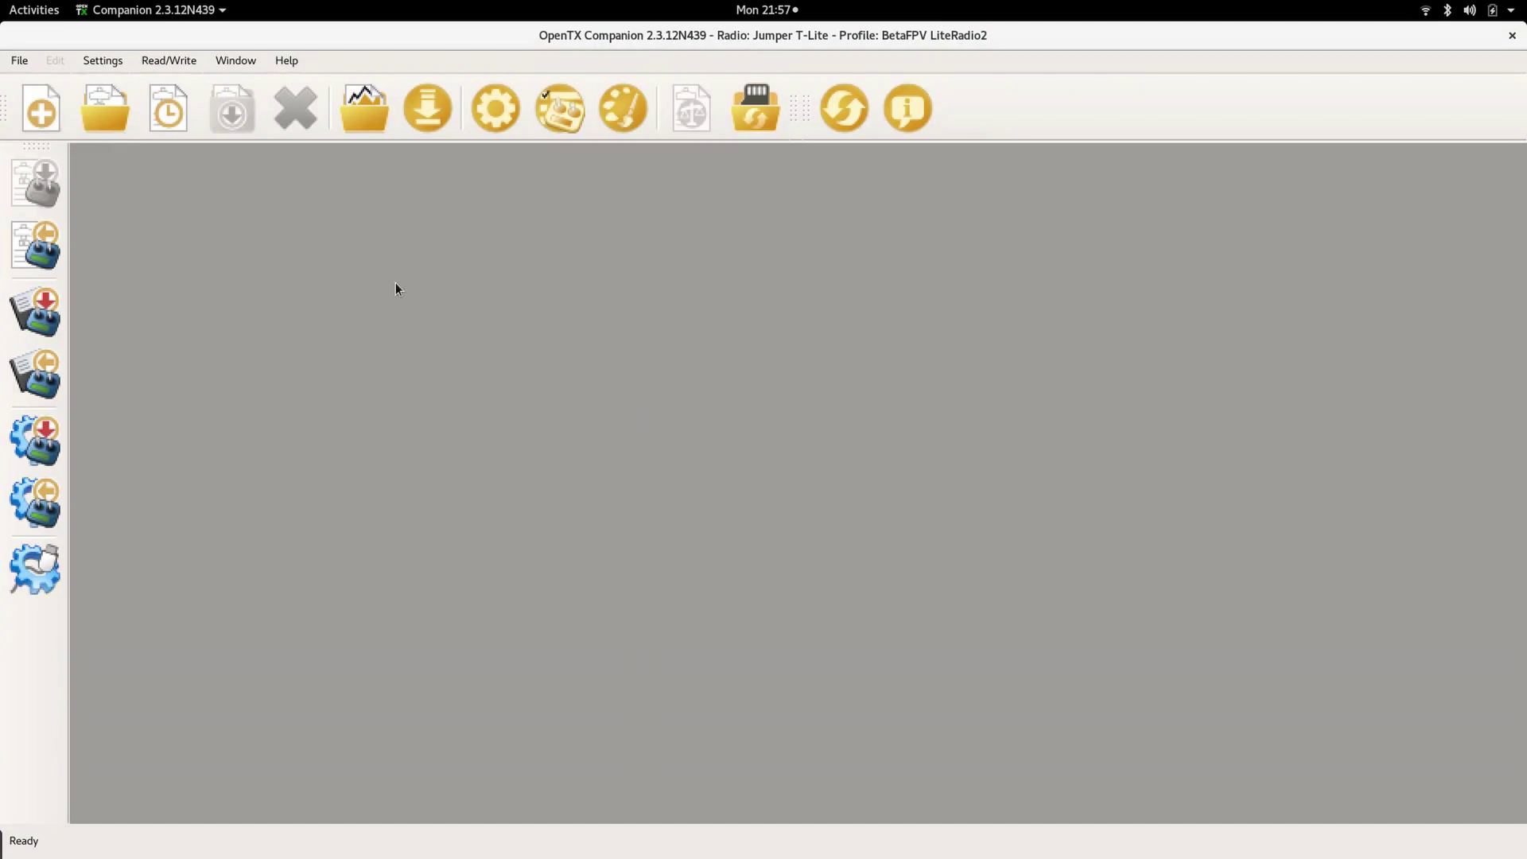
# Step: Add a radio profile in OpenTX Companion with radio type Jumper T-Lite and profile name "Jumper T-Lite"
pyautogui.click(113, 64)
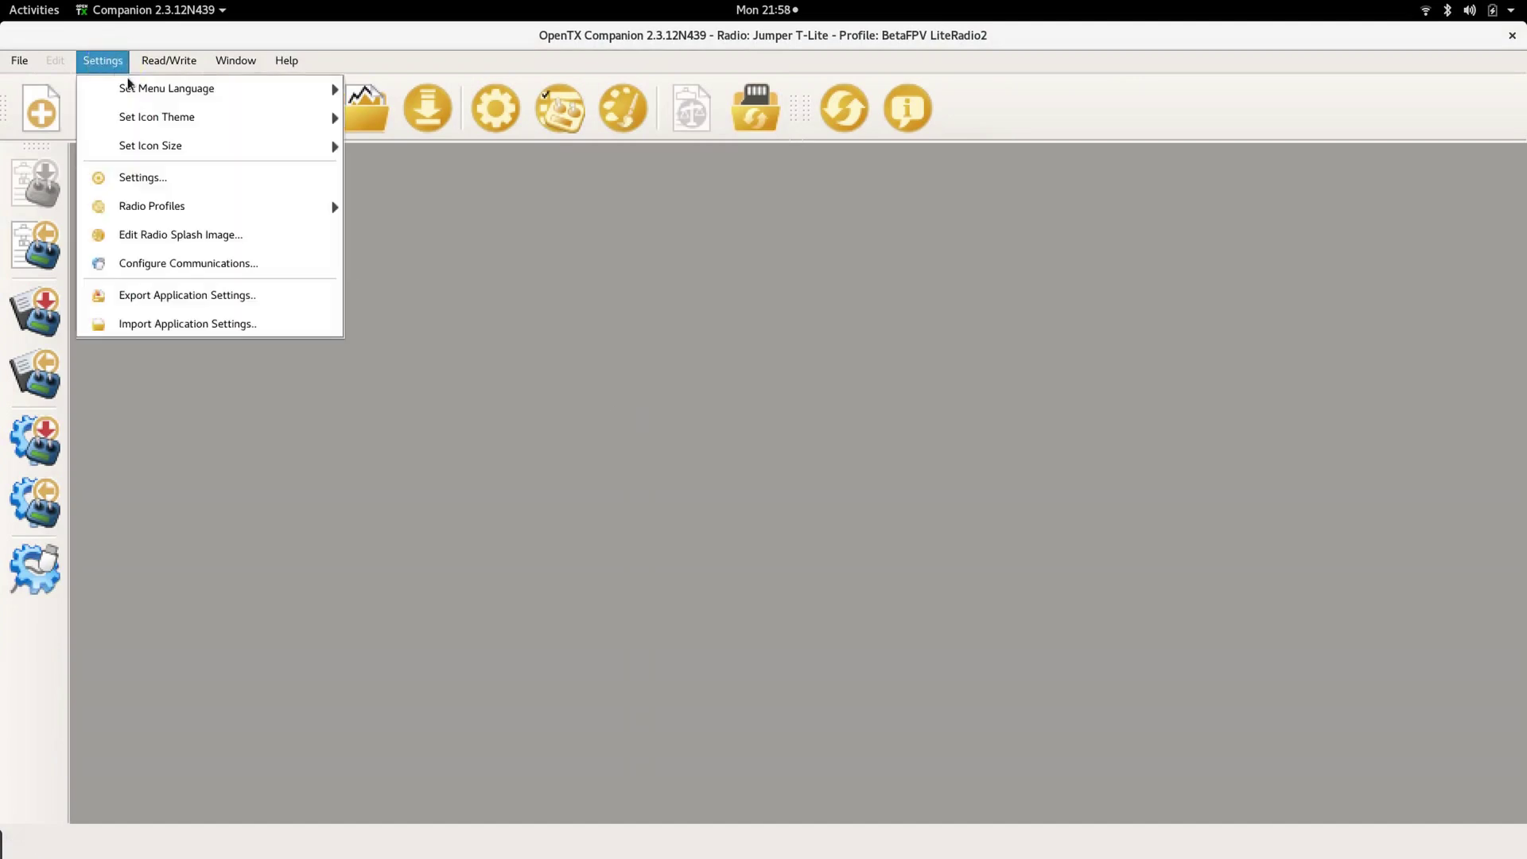
pyautogui.moveTo(280, 211)
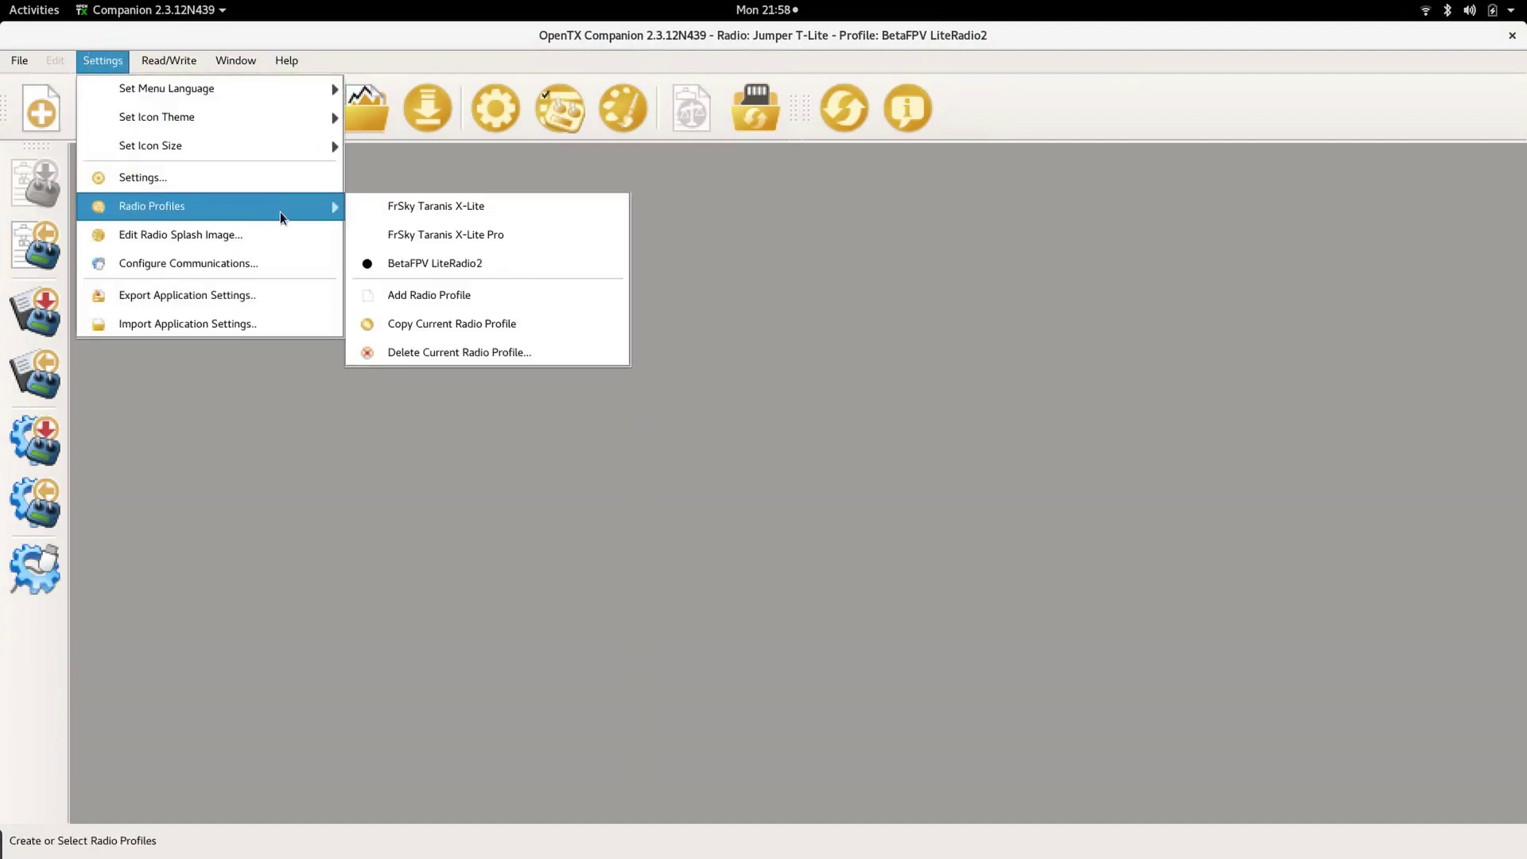
pyautogui.click(452, 296)
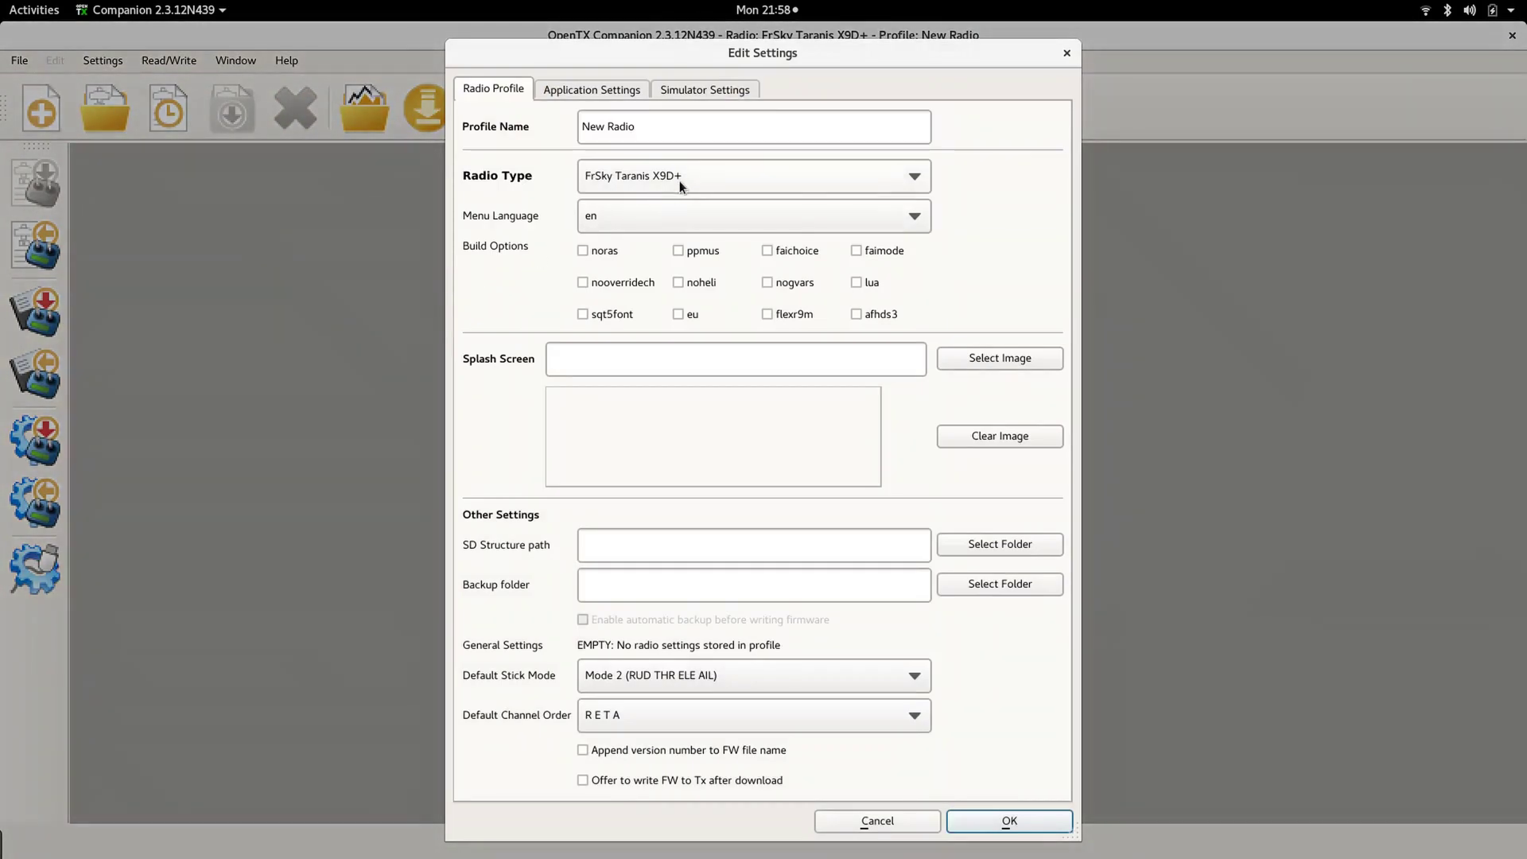
pyautogui.click(683, 178)
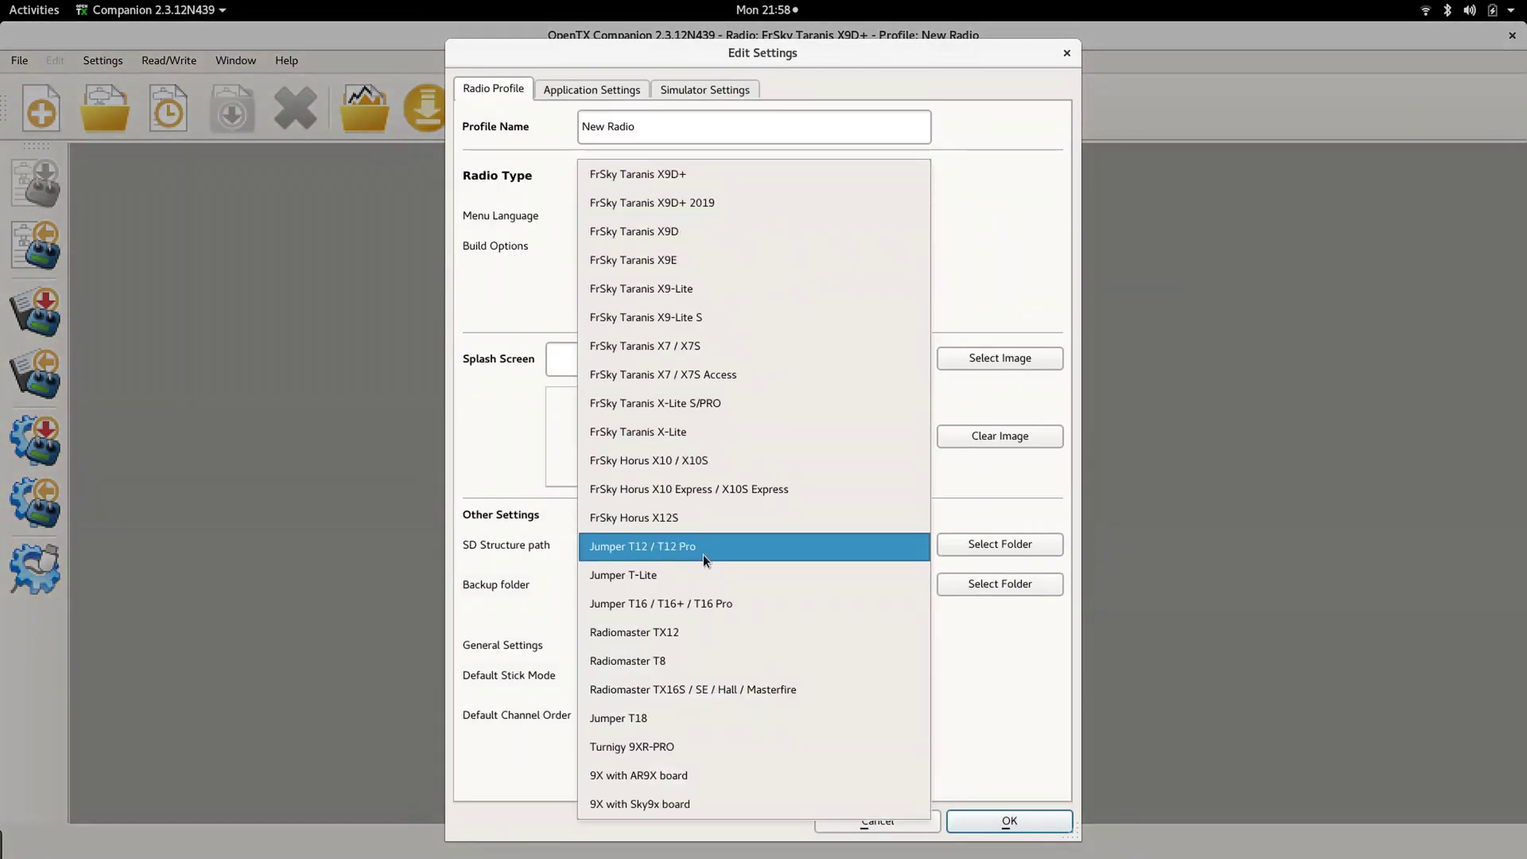
pyautogui.click(618, 583)
pyautogui.click(682, 137)
pyautogui.hotkey('ctrl', 'a')
pyautogui.write('Jumper T-Lite')
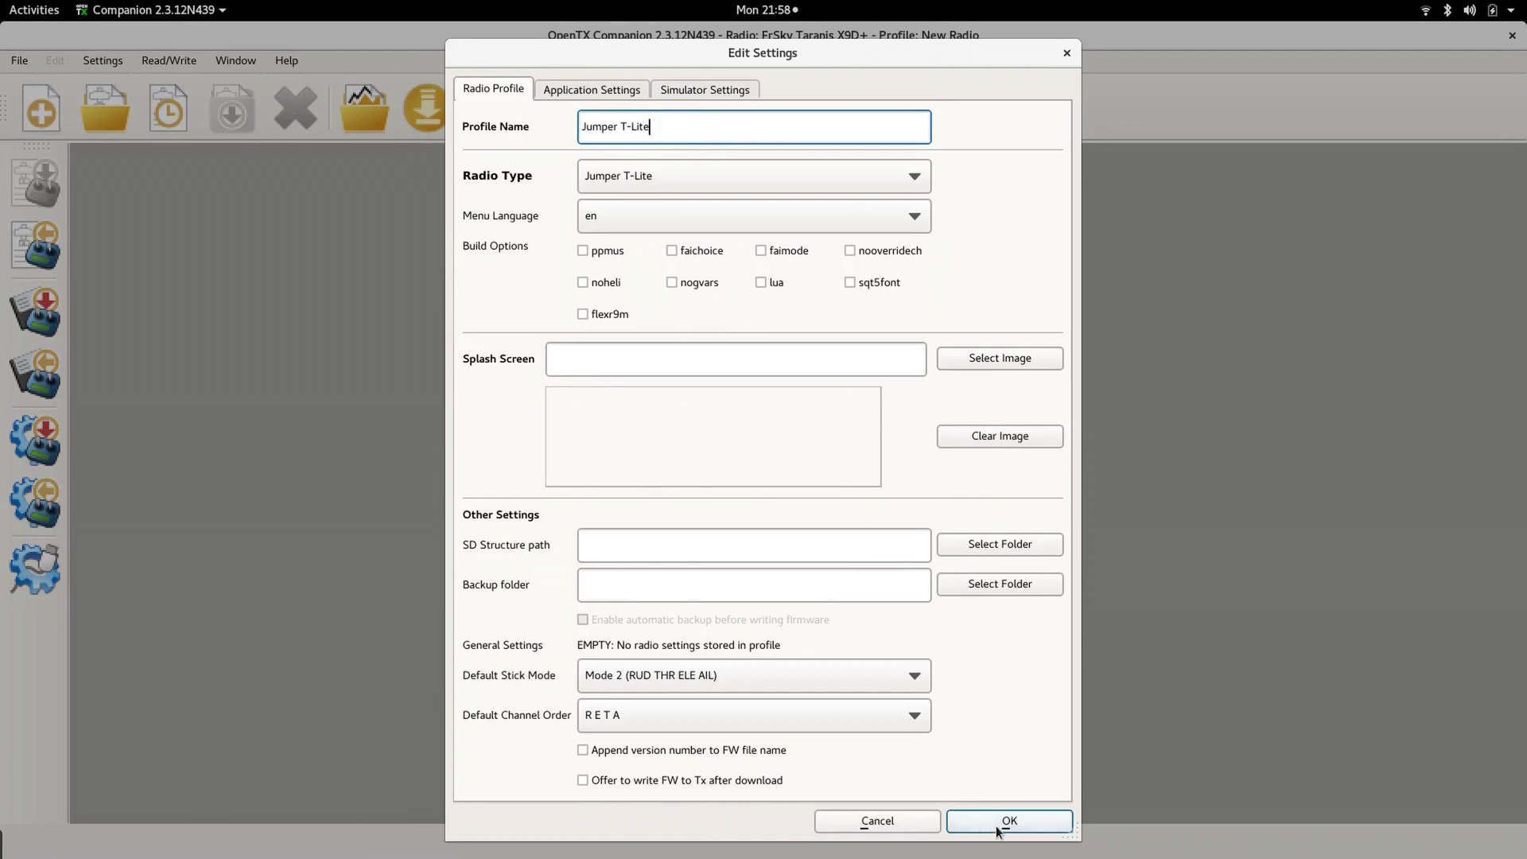
pyautogui.click(999, 827)
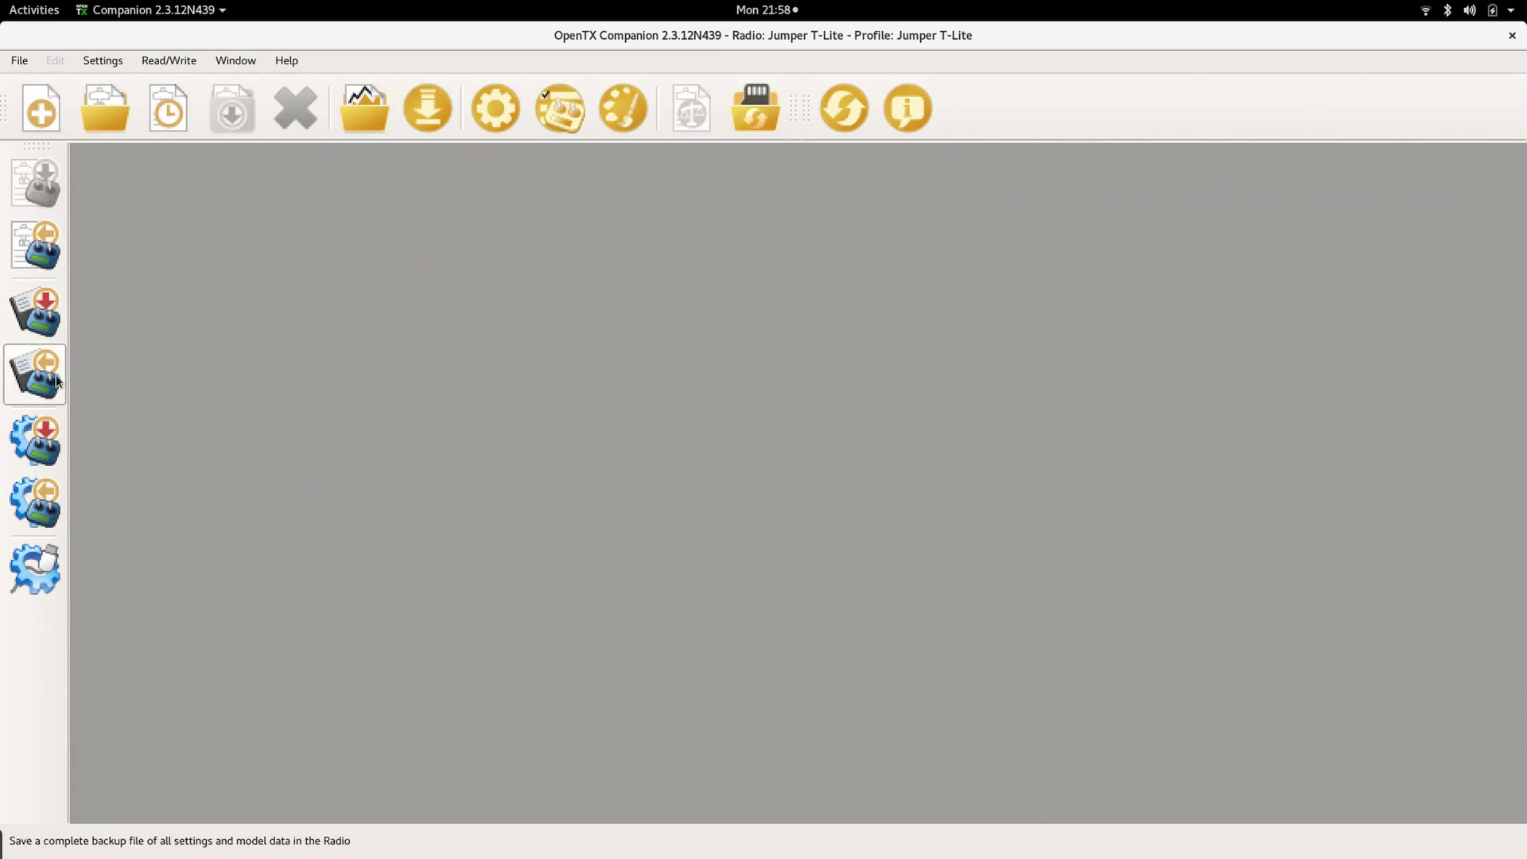
# Step: Start a complete backup of the radio's models and settings and create the folder 20210215 inside backups/T-Lite
pyautogui.click(36, 374)
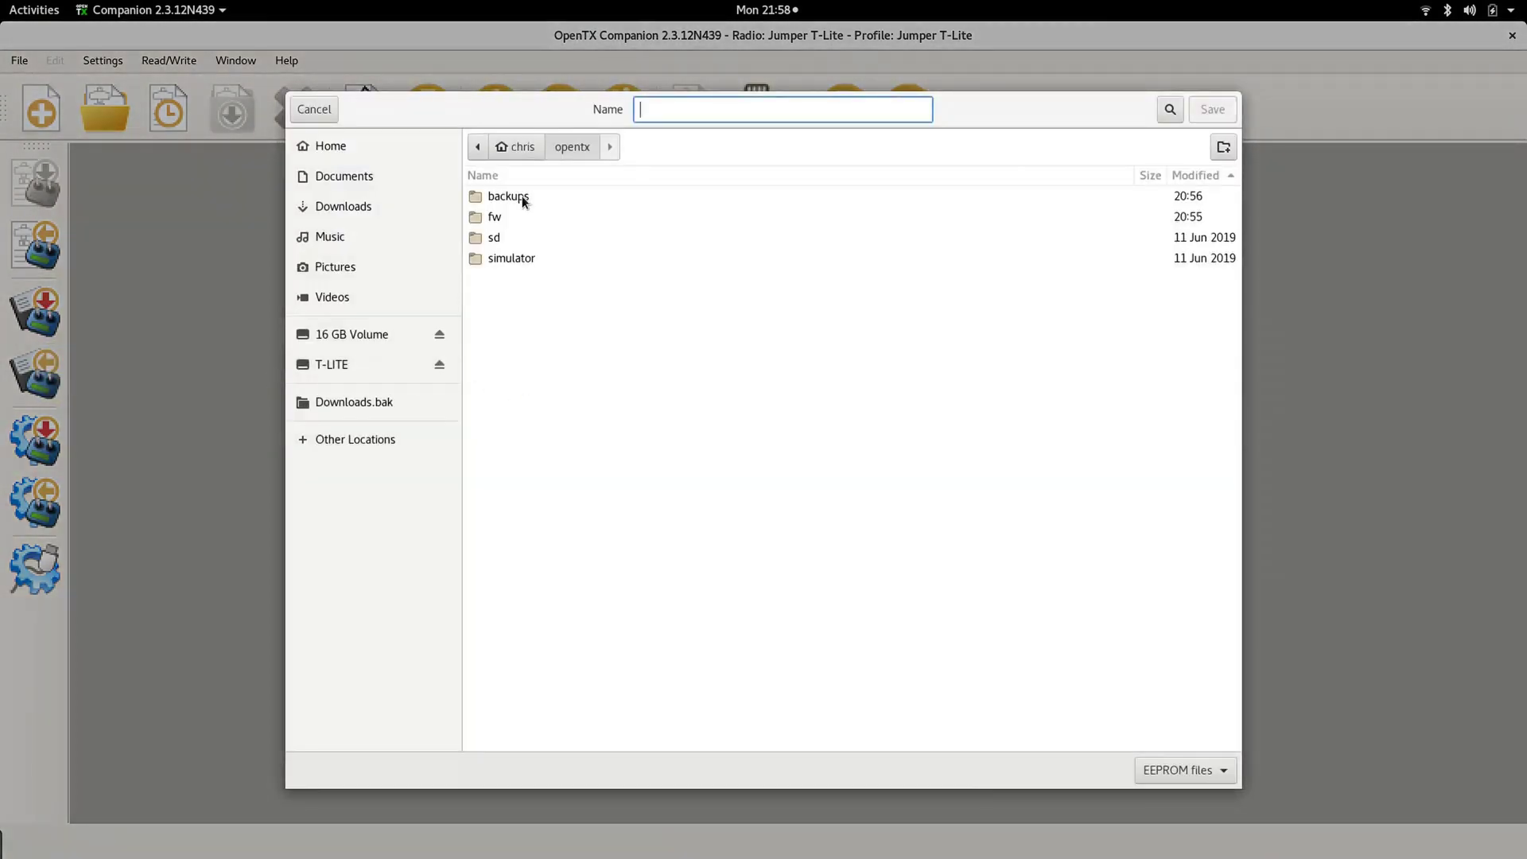
pyautogui.doubleClick(509, 197)
pyautogui.doubleClick(518, 198)
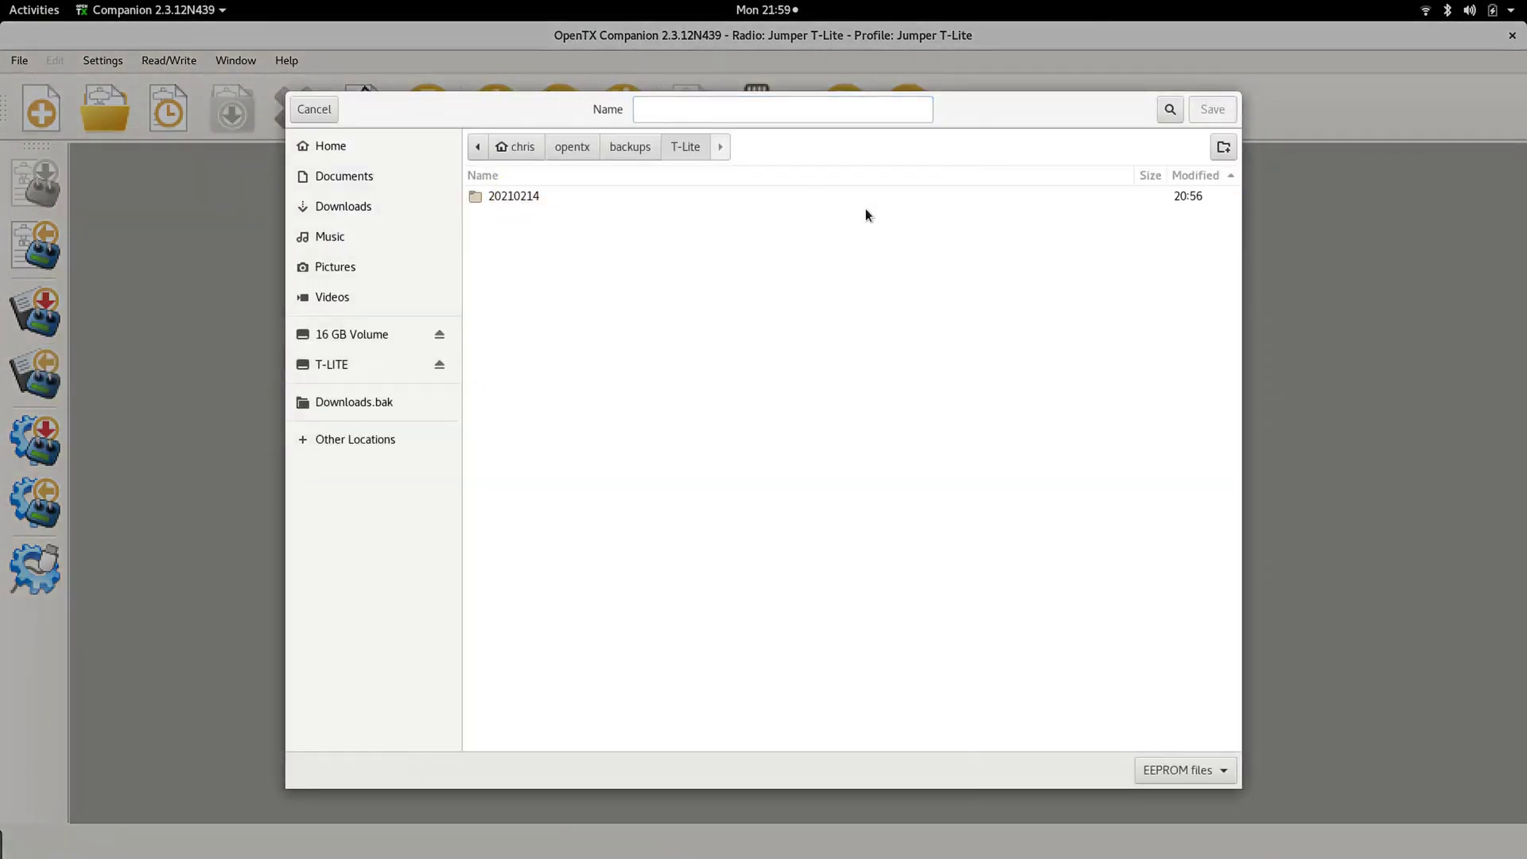
pyautogui.click(1224, 148)
pyautogui.write('2021')
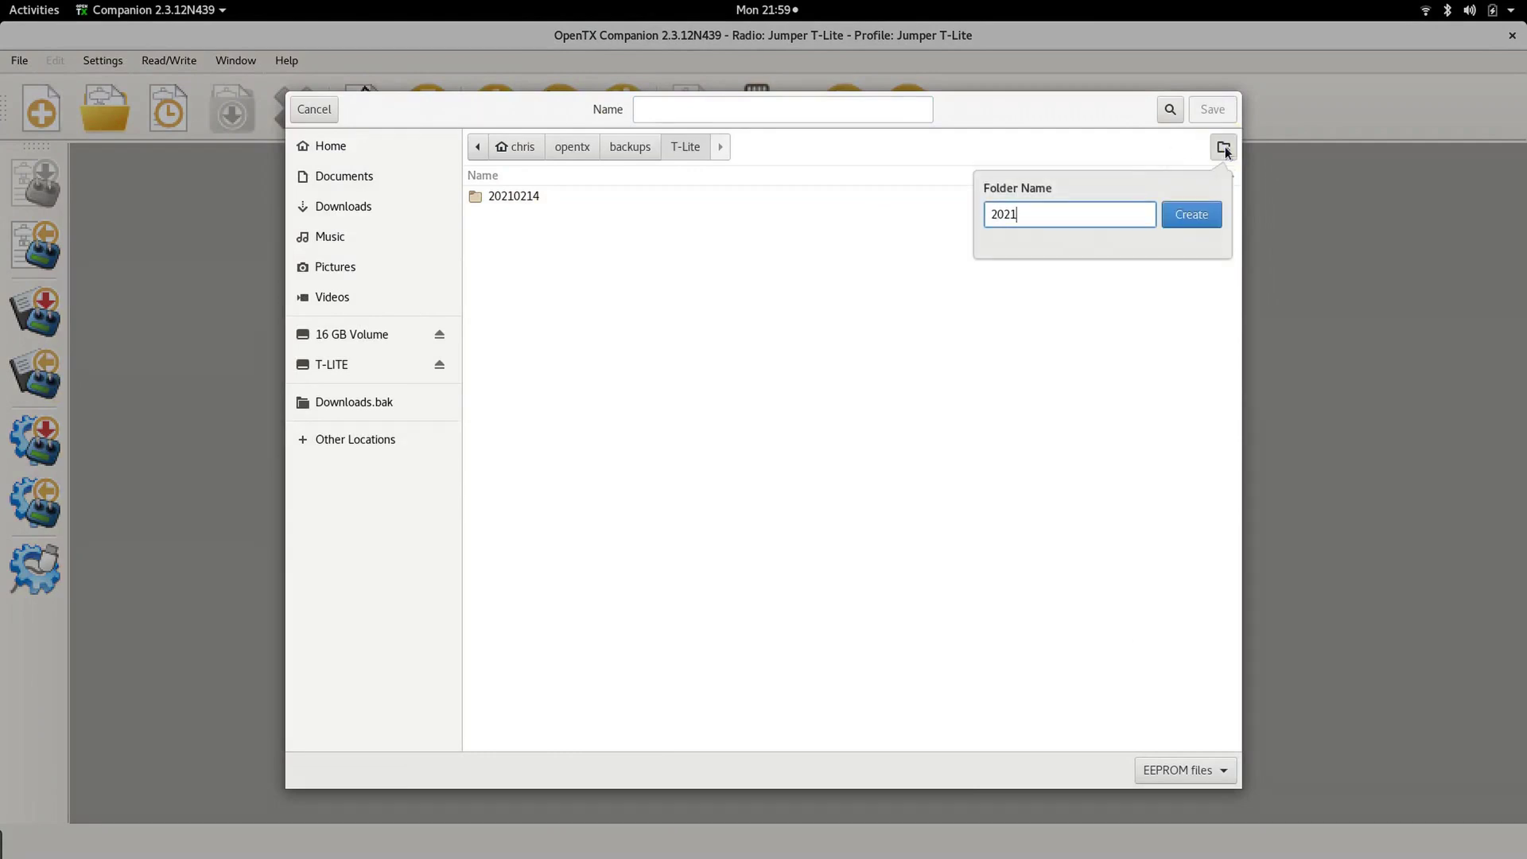
pyautogui.write('0215')
pyautogui.press('Return')
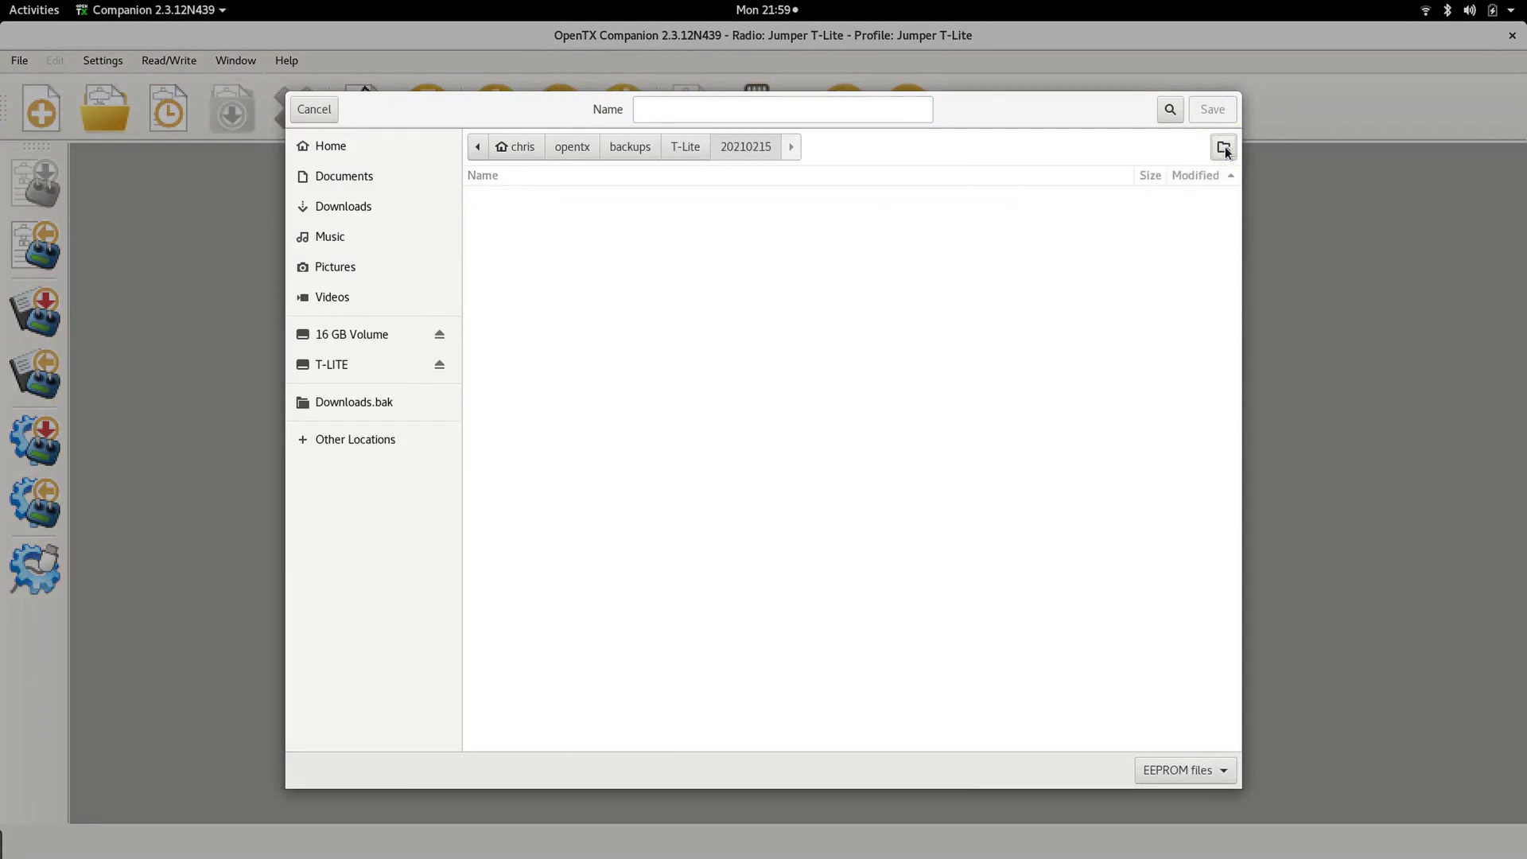
# Step: Save the models and settings backup as eeprom.bin in the new folder
pyautogui.click(816, 117)
pyautogui.write('eeprom.bin')
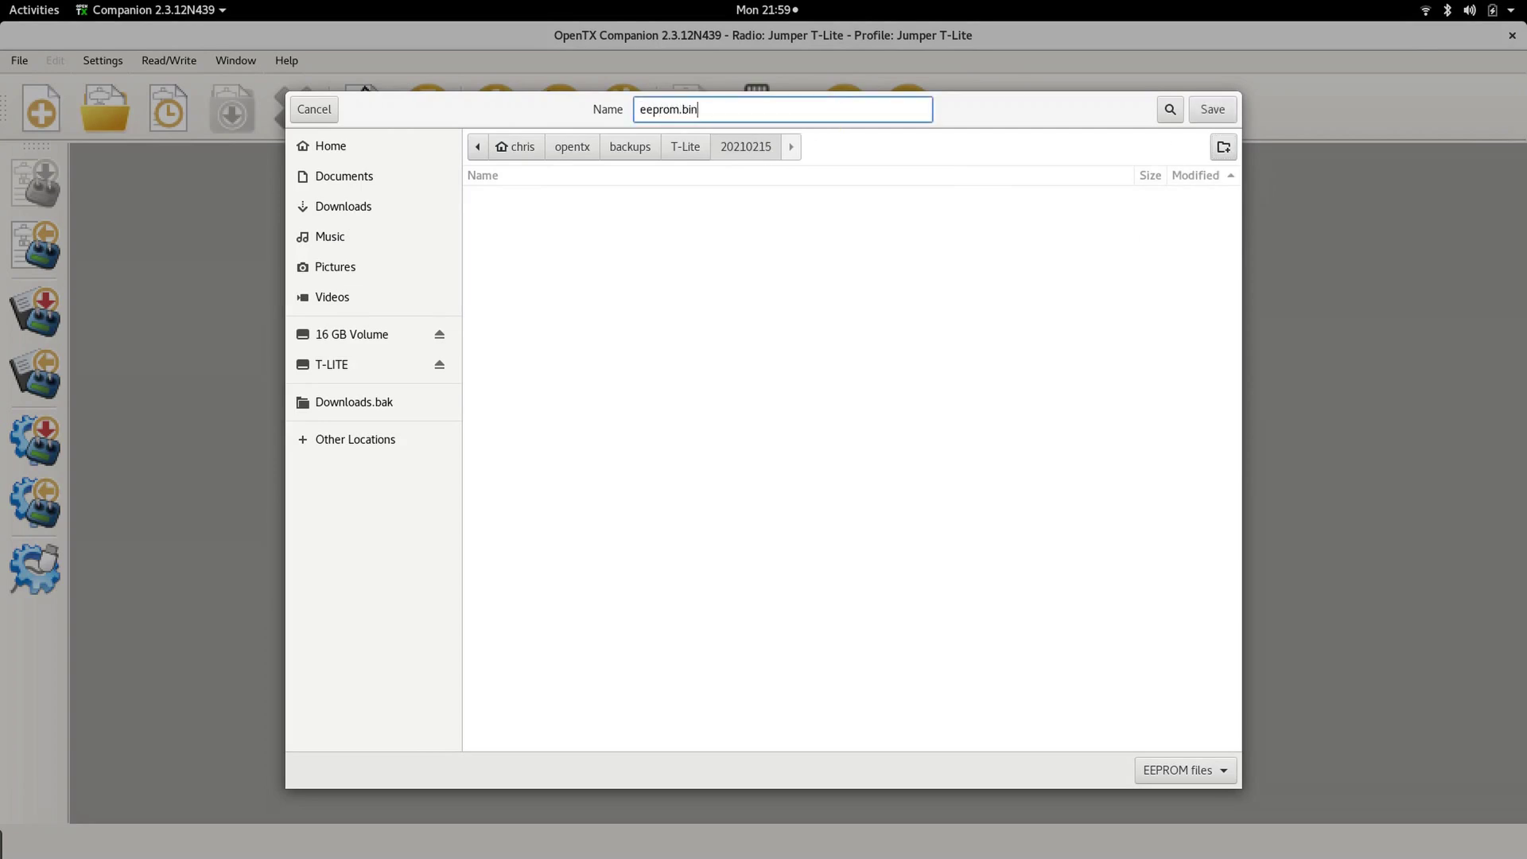
pyautogui.click(1213, 118)
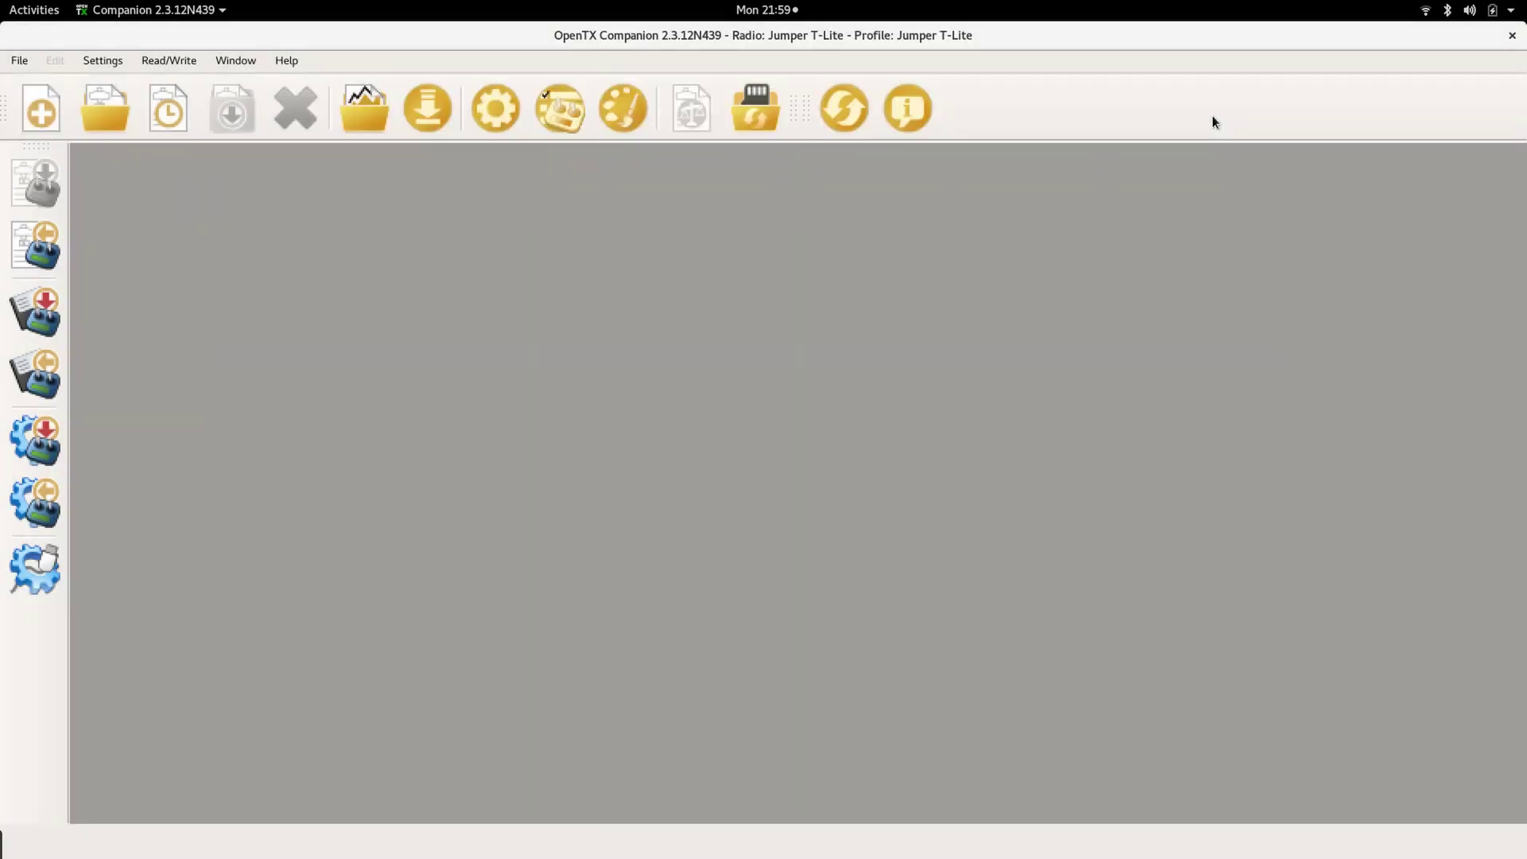
# Step: Read the radio's firmware and save it as fw.bin in the backups/T-Lite/20210215 folder
pyautogui.click(35, 503)
pyautogui.click(584, 148)
pyautogui.doubleClick(532, 196)
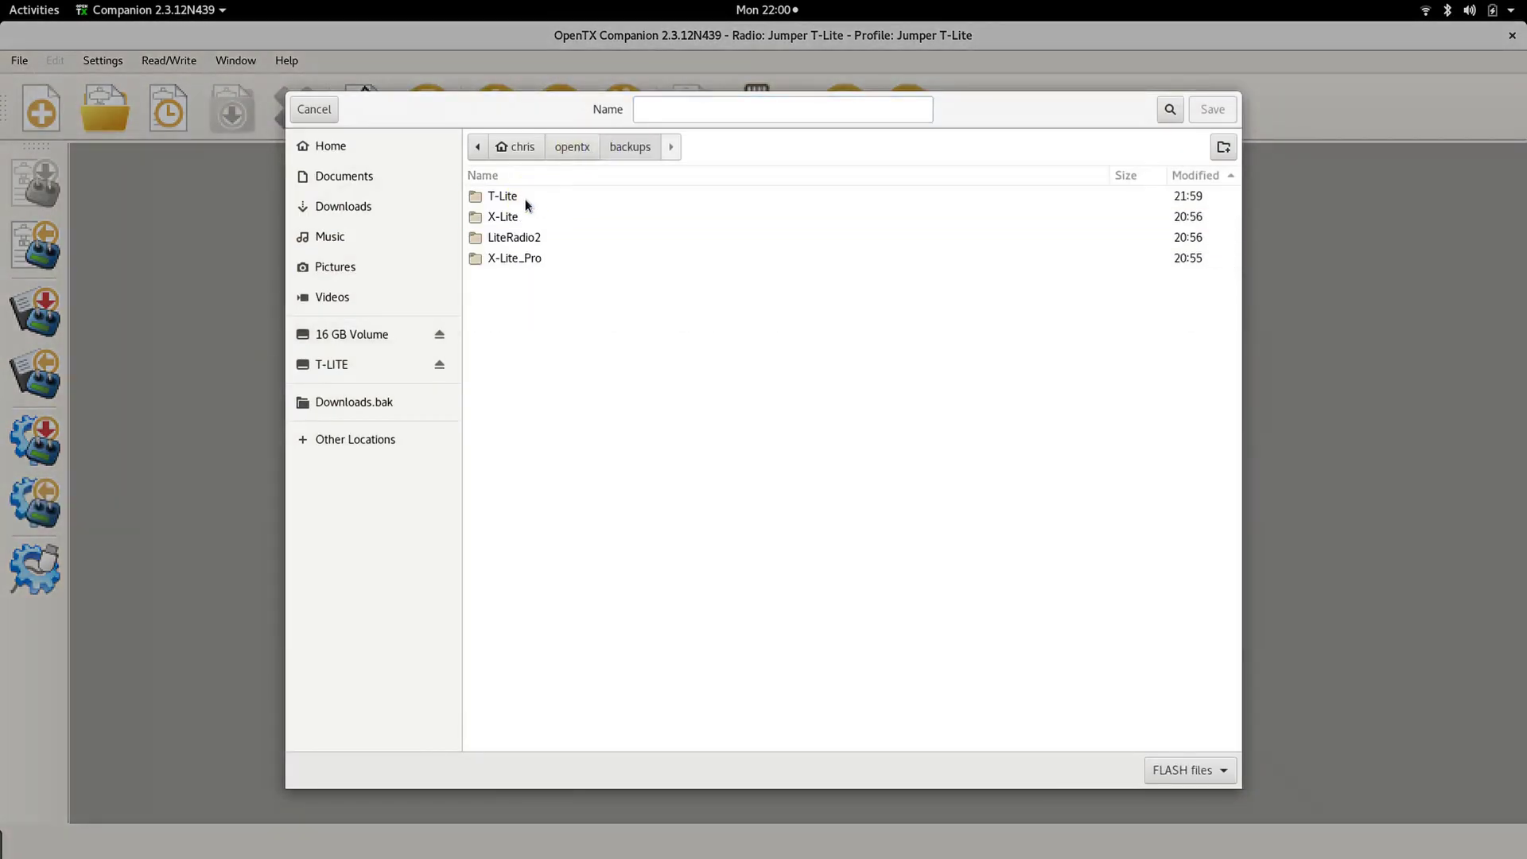
pyautogui.doubleClick(522, 198)
pyautogui.doubleClick(537, 199)
pyautogui.click(678, 108)
pyautogui.write('fw.bin')
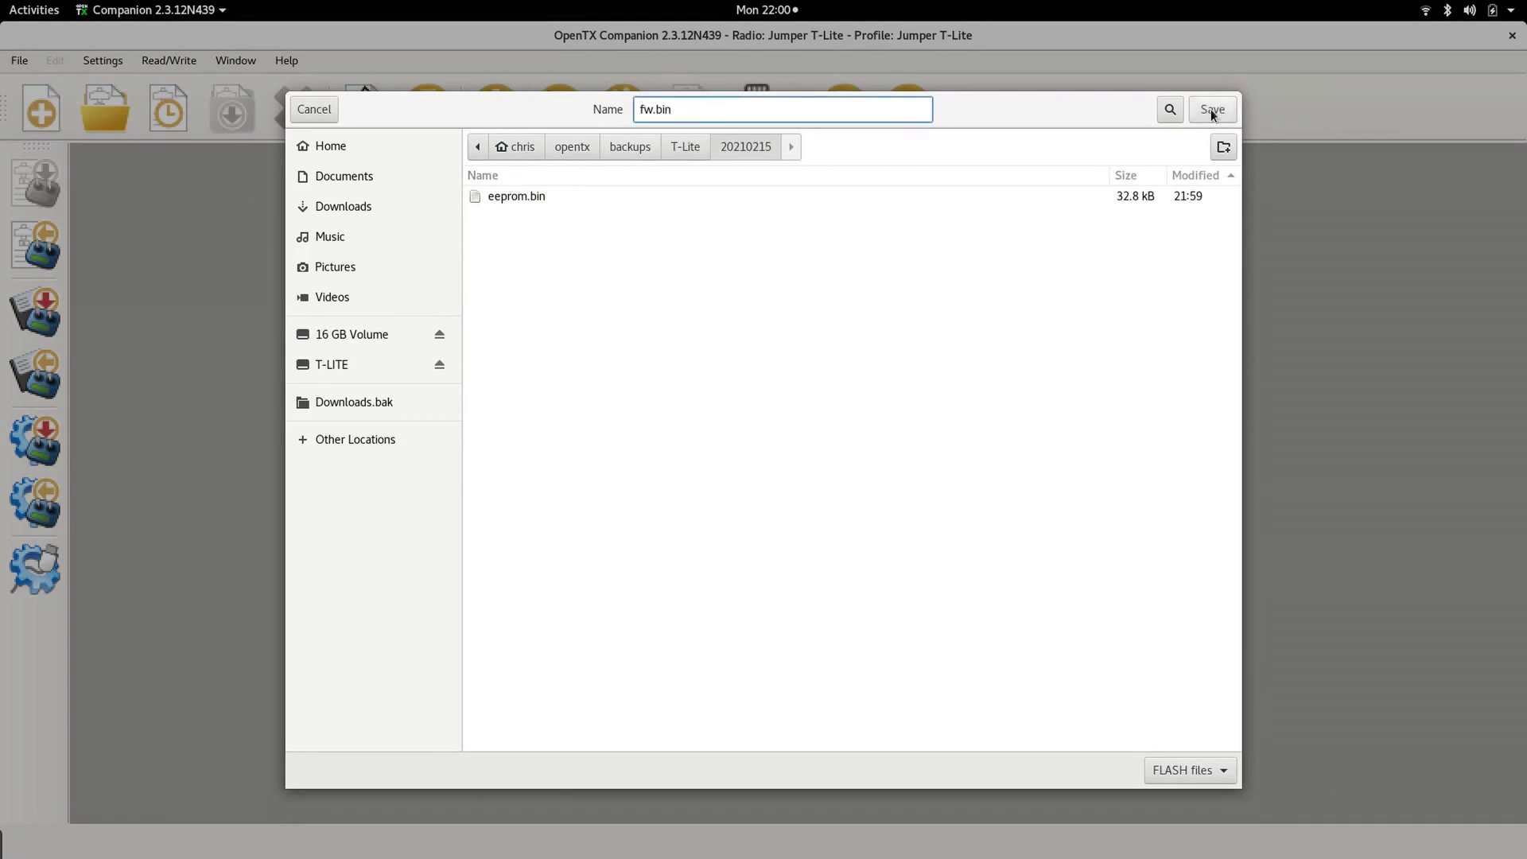
pyautogui.click(1210, 108)
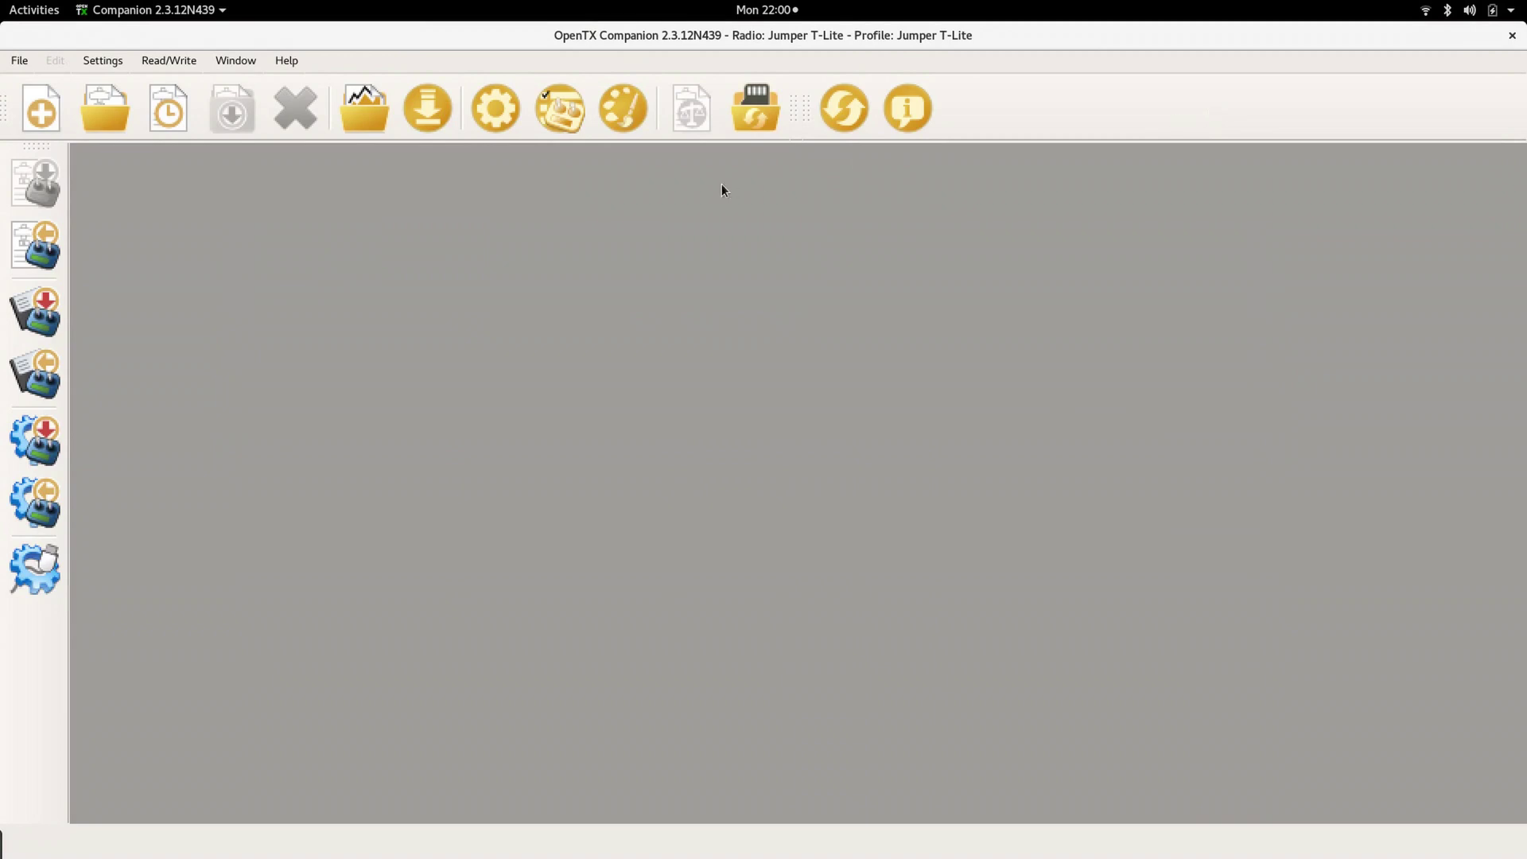
# Step: Read the models and settings from the radio and open the file FrSky_X-Lite_Pro.otx alongside them
pyautogui.click(35, 252)
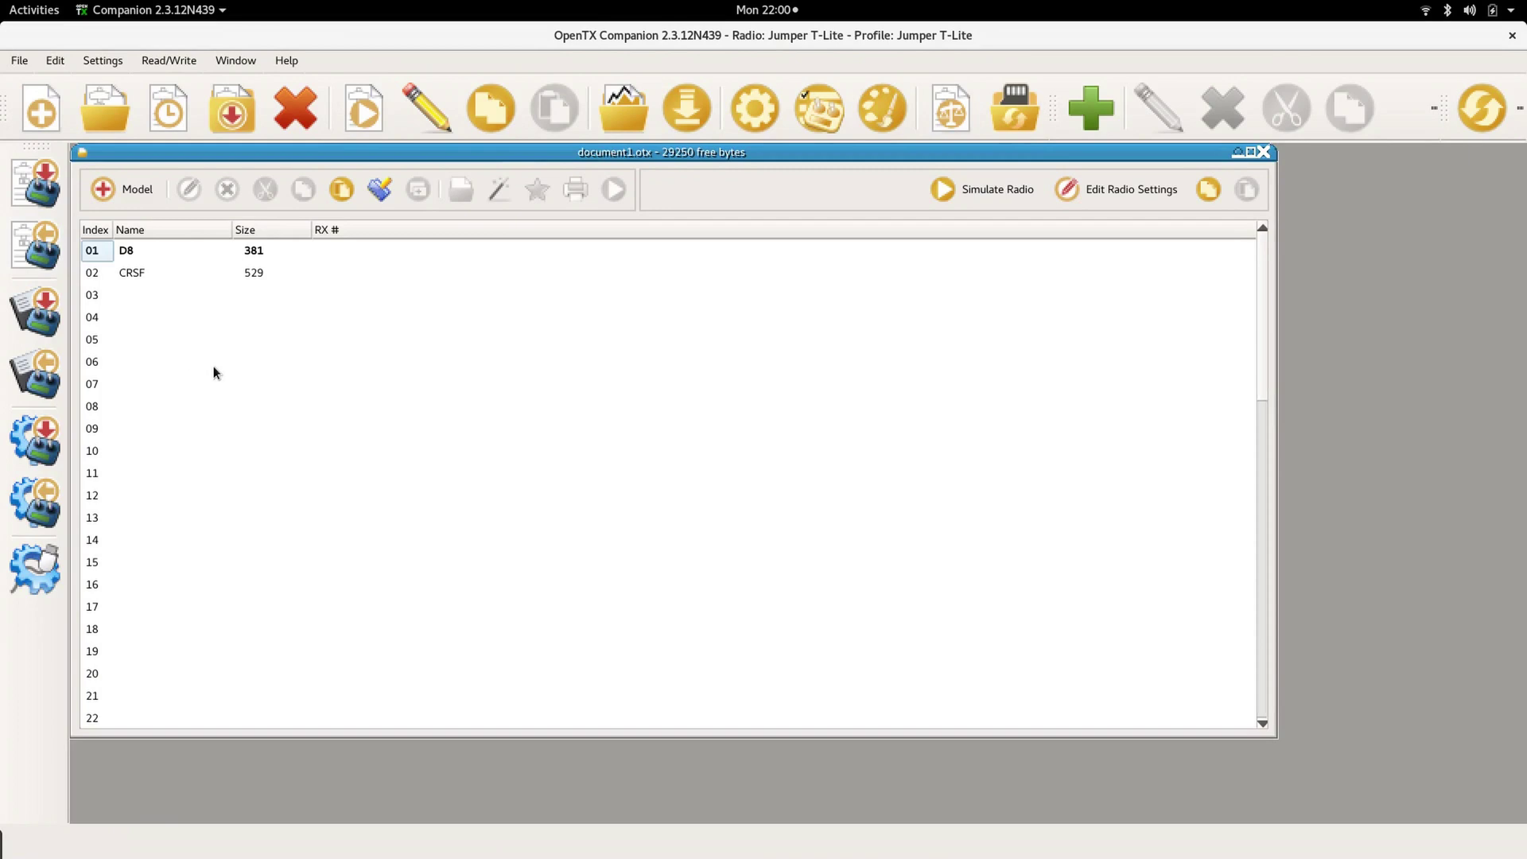
pyautogui.click(17, 61)
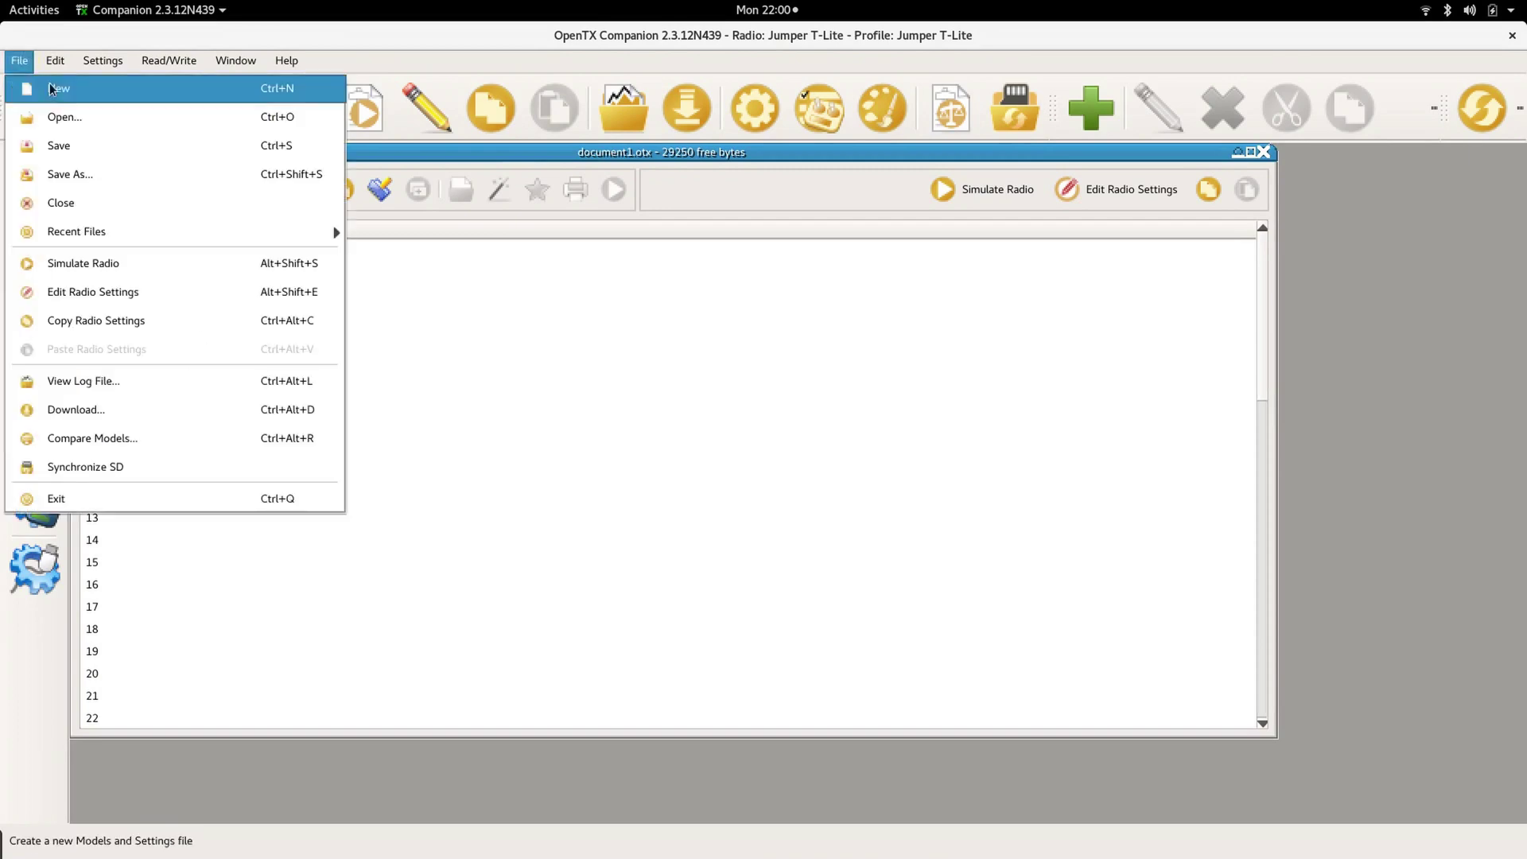
pyautogui.click(89, 107)
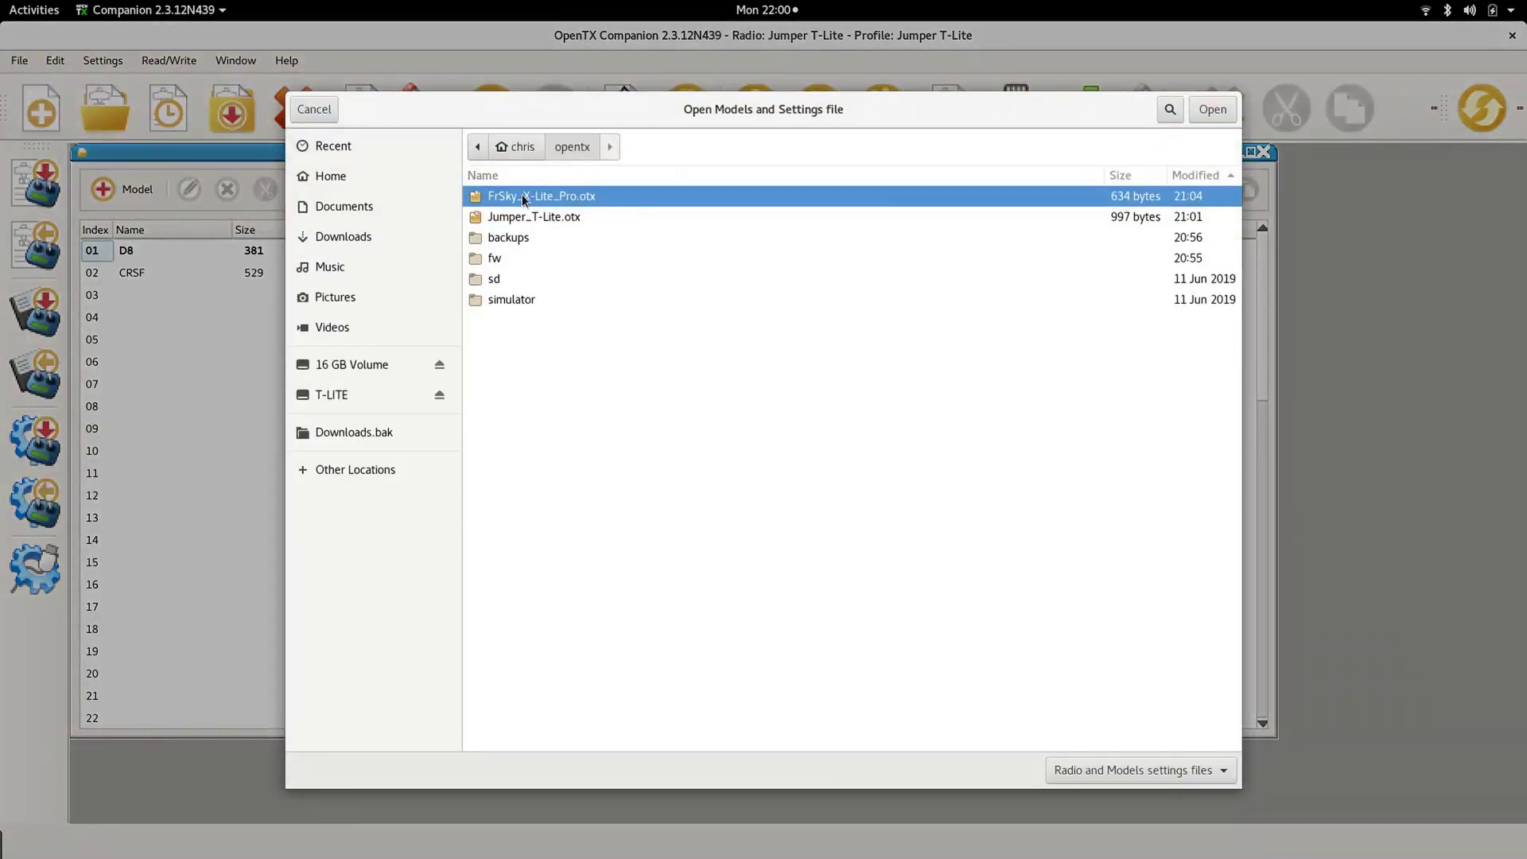
pyautogui.doubleClick(530, 197)
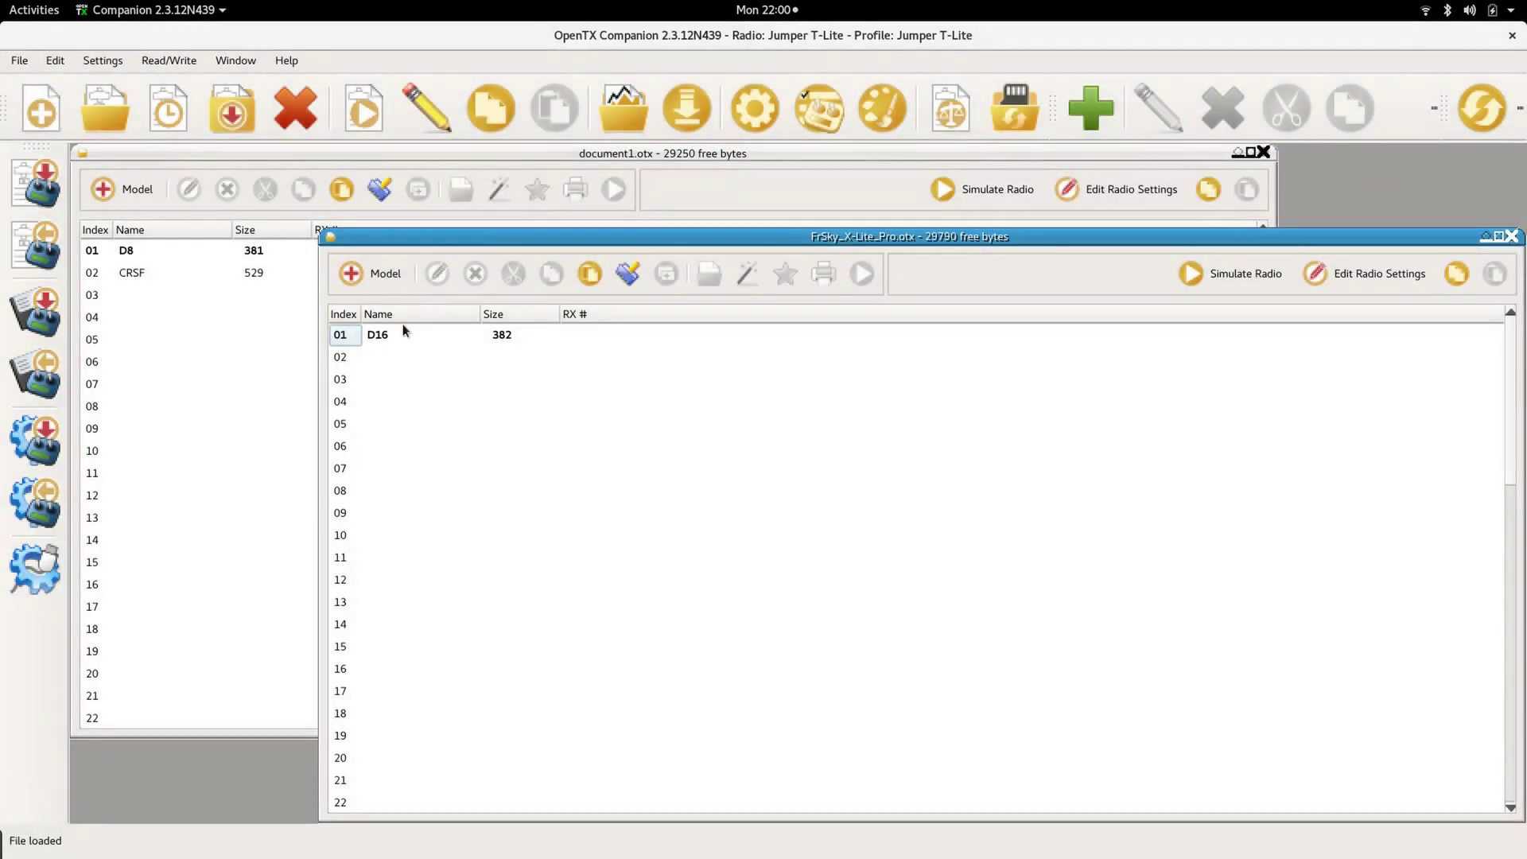
# Step: Copy model D16 from the X-Lite Pro file into slot 03 of the radio's document and write its models and settings to the radio
pyautogui.click(340, 337)
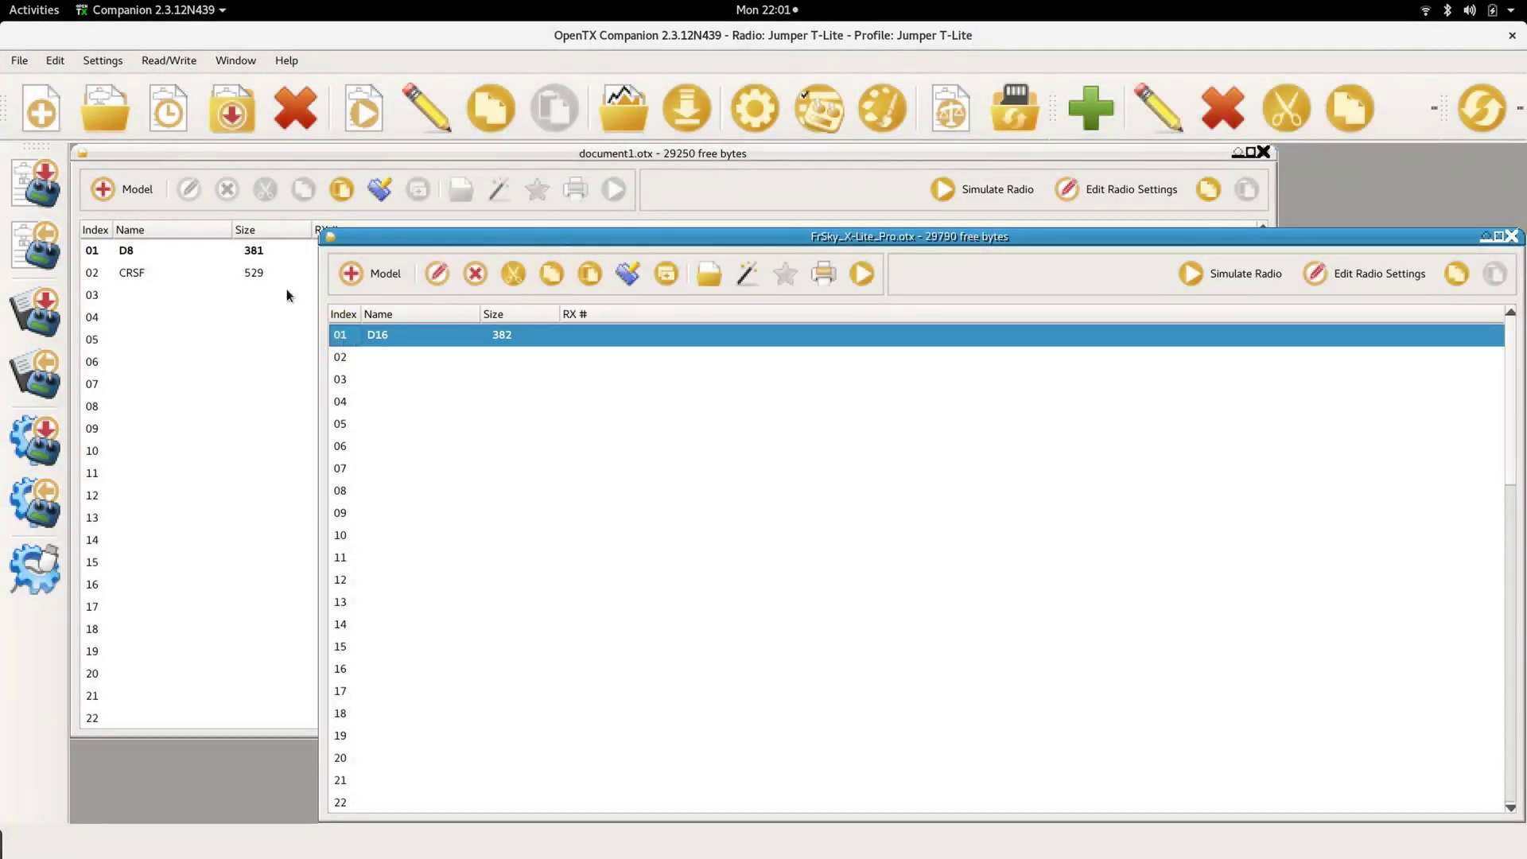
pyautogui.click(169, 295)
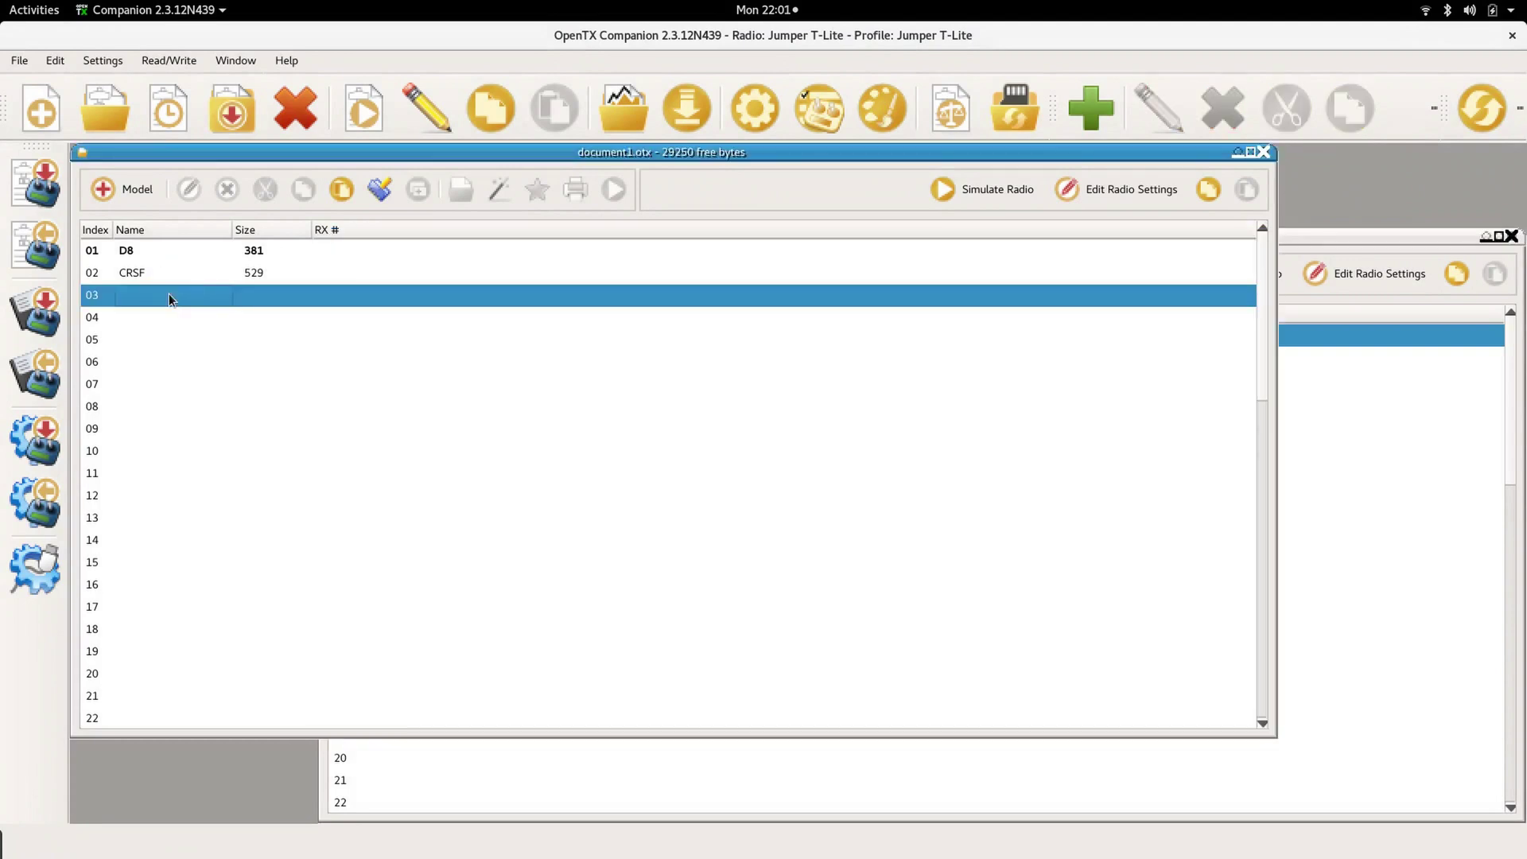
pyautogui.click(355, 197)
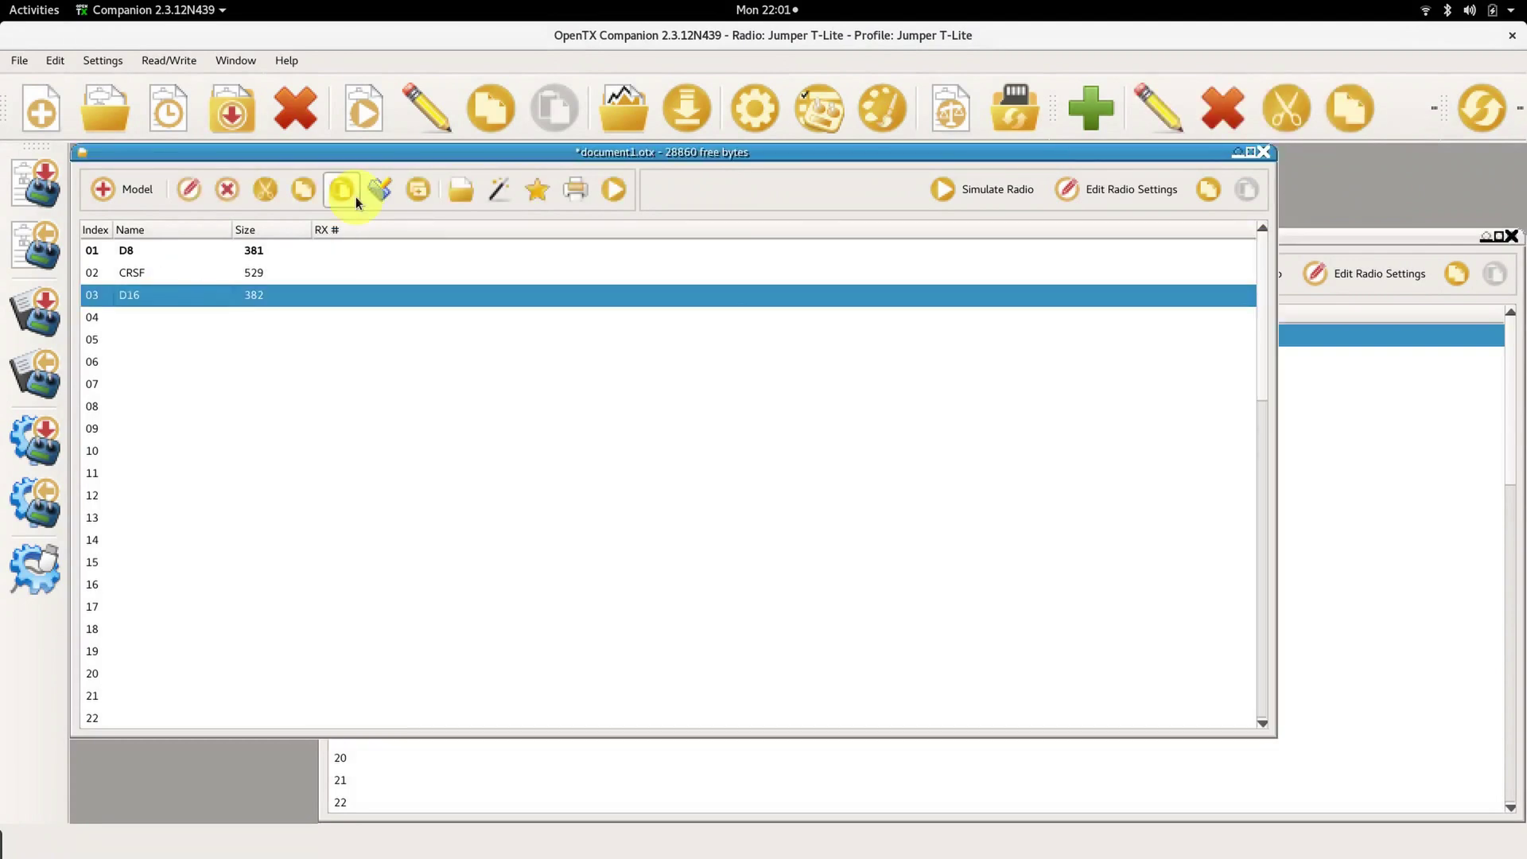
pyautogui.click(50, 188)
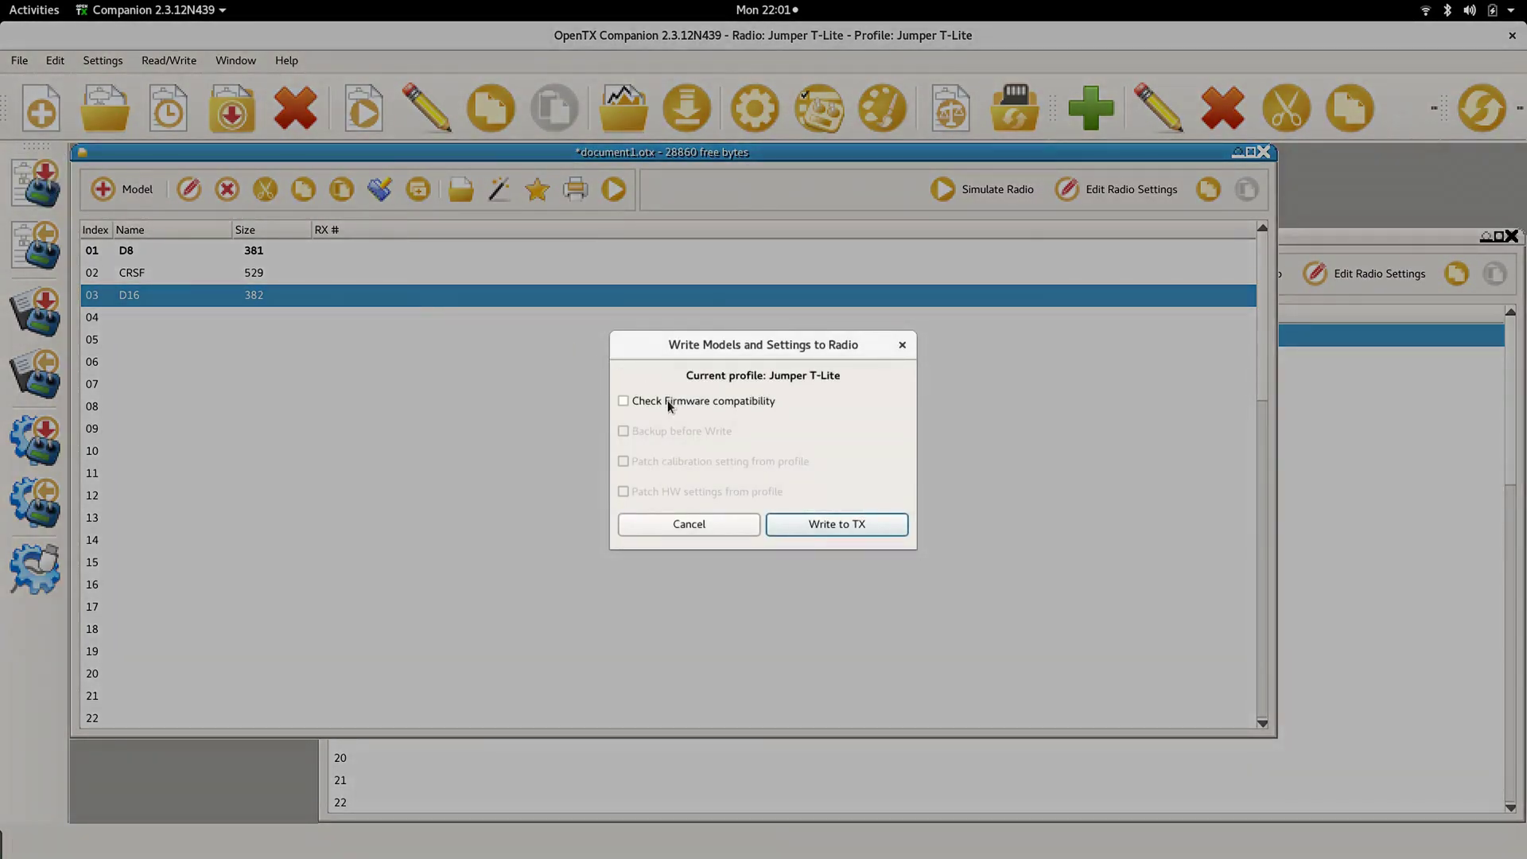
pyautogui.click(859, 525)
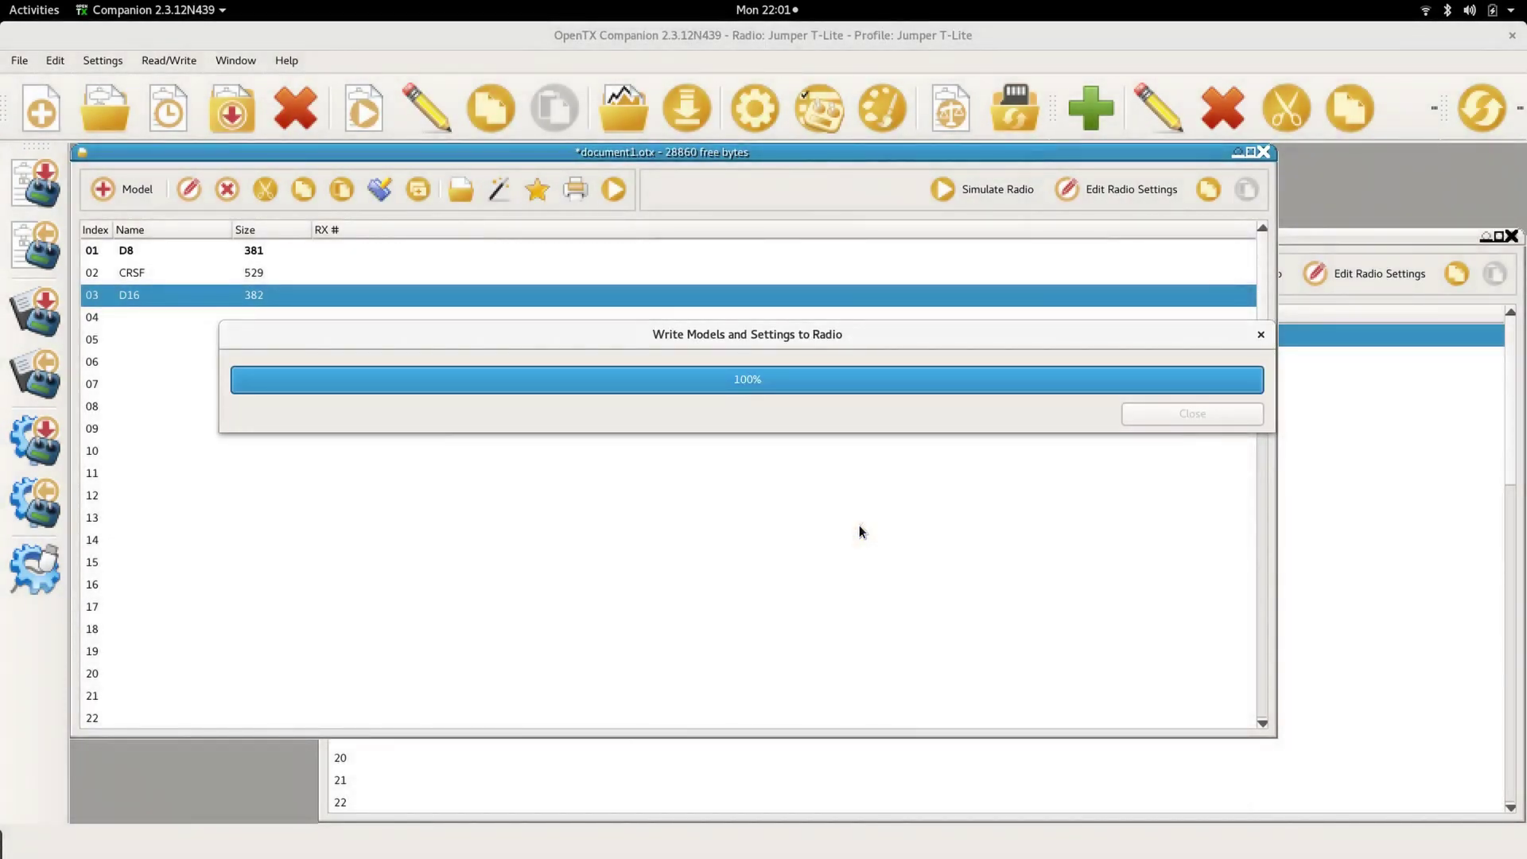